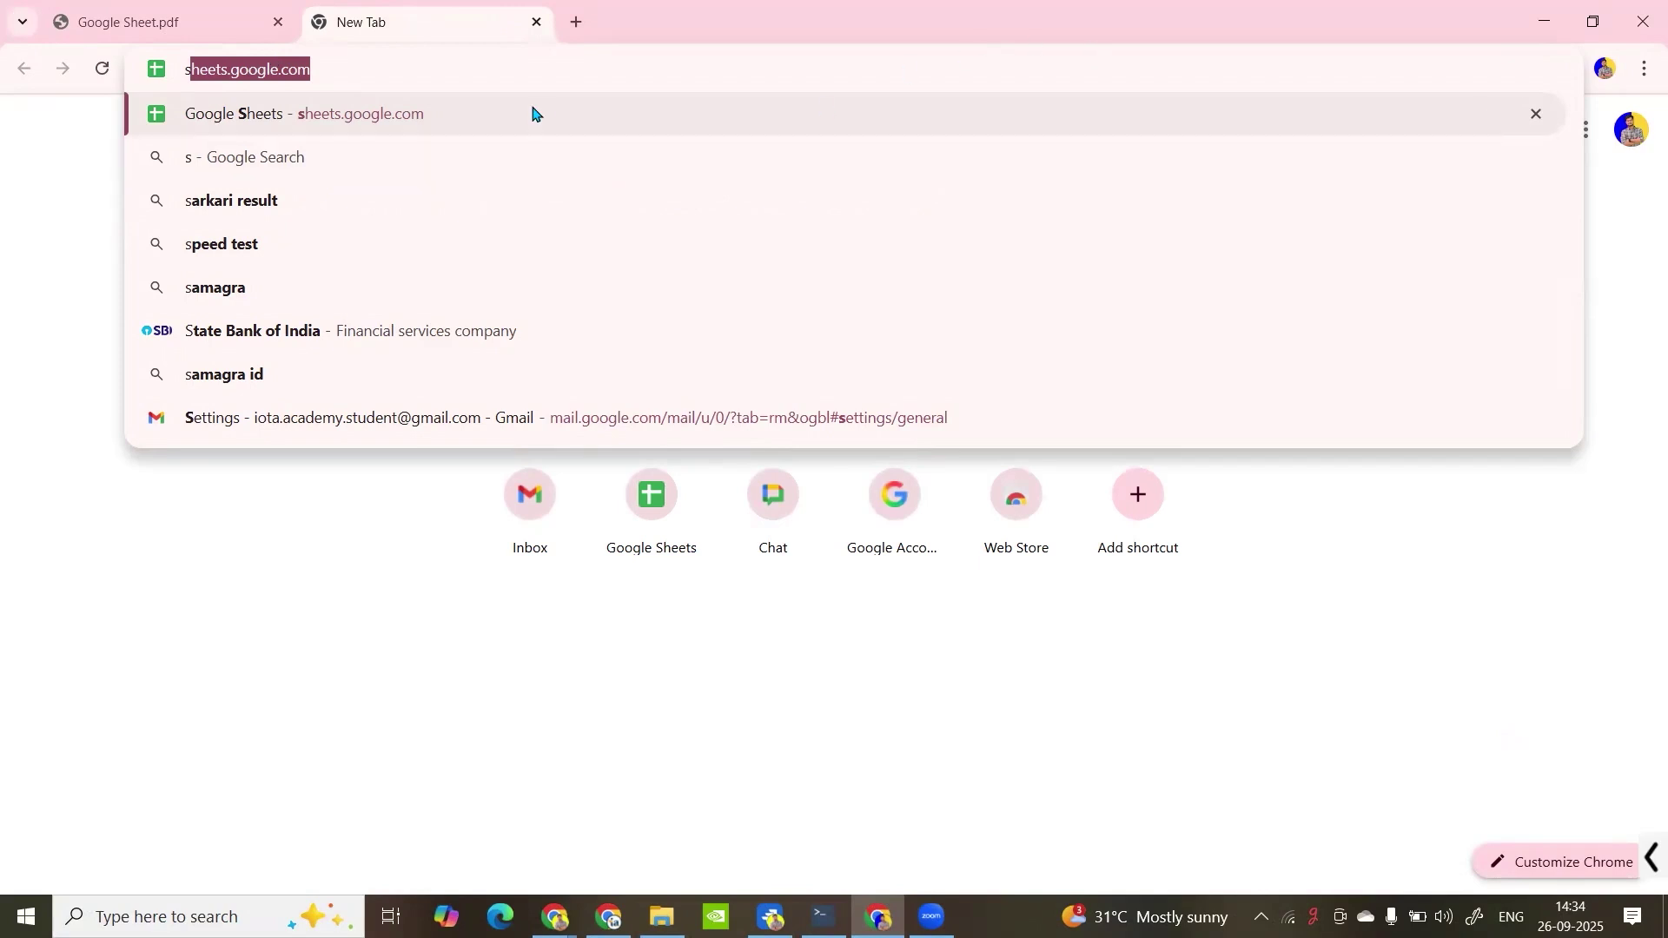
Step: Open the Google Sheets home page at sheets.google.com in a new browser tab
{"action": "type", "text": "heets.google.com"}
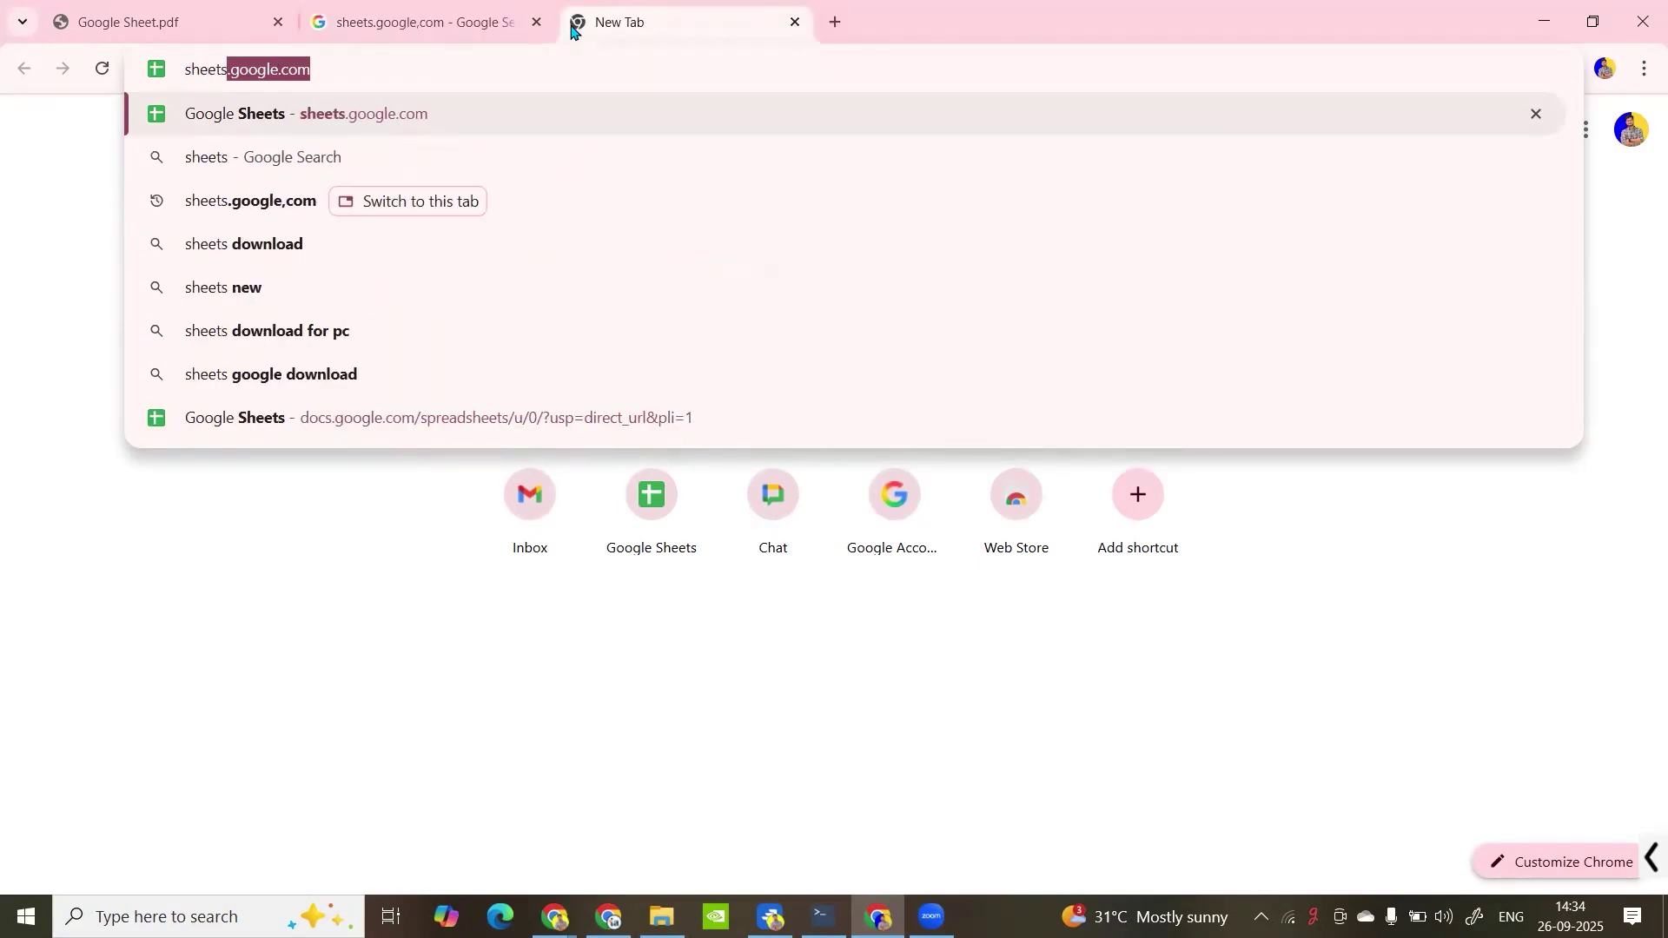
{"action": "key", "text": "Tab"}
{"action": "key", "text": "Return"}
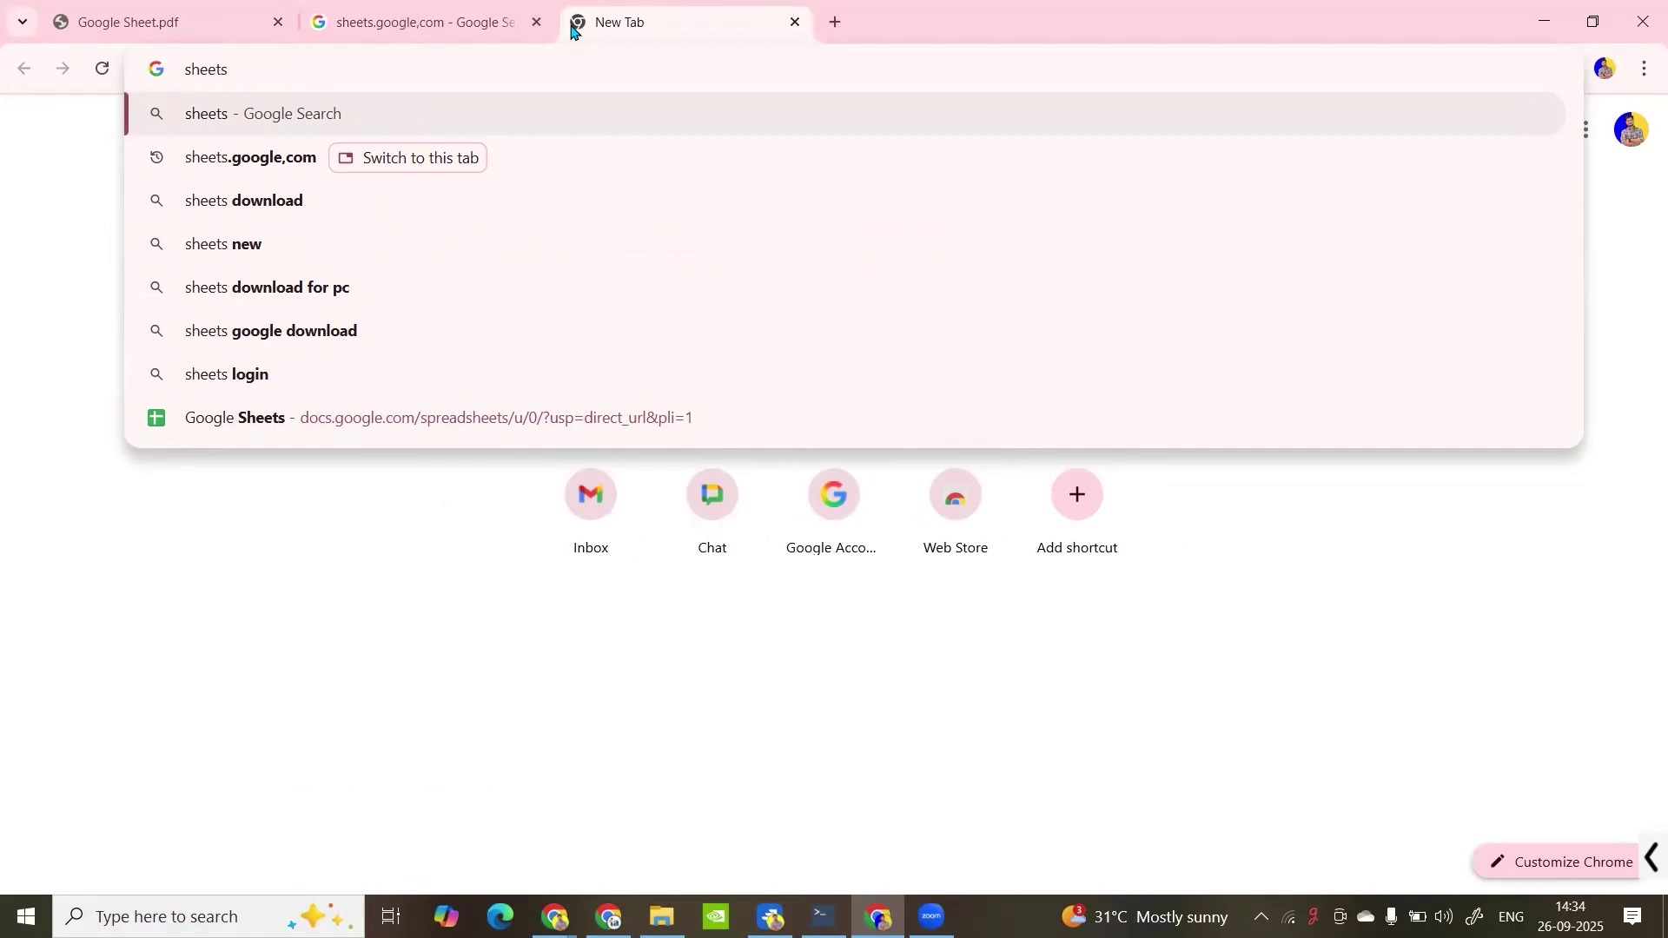
{"action": "type", "text": ".google.com/spread"}
{"action": "key", "text": "Return"}
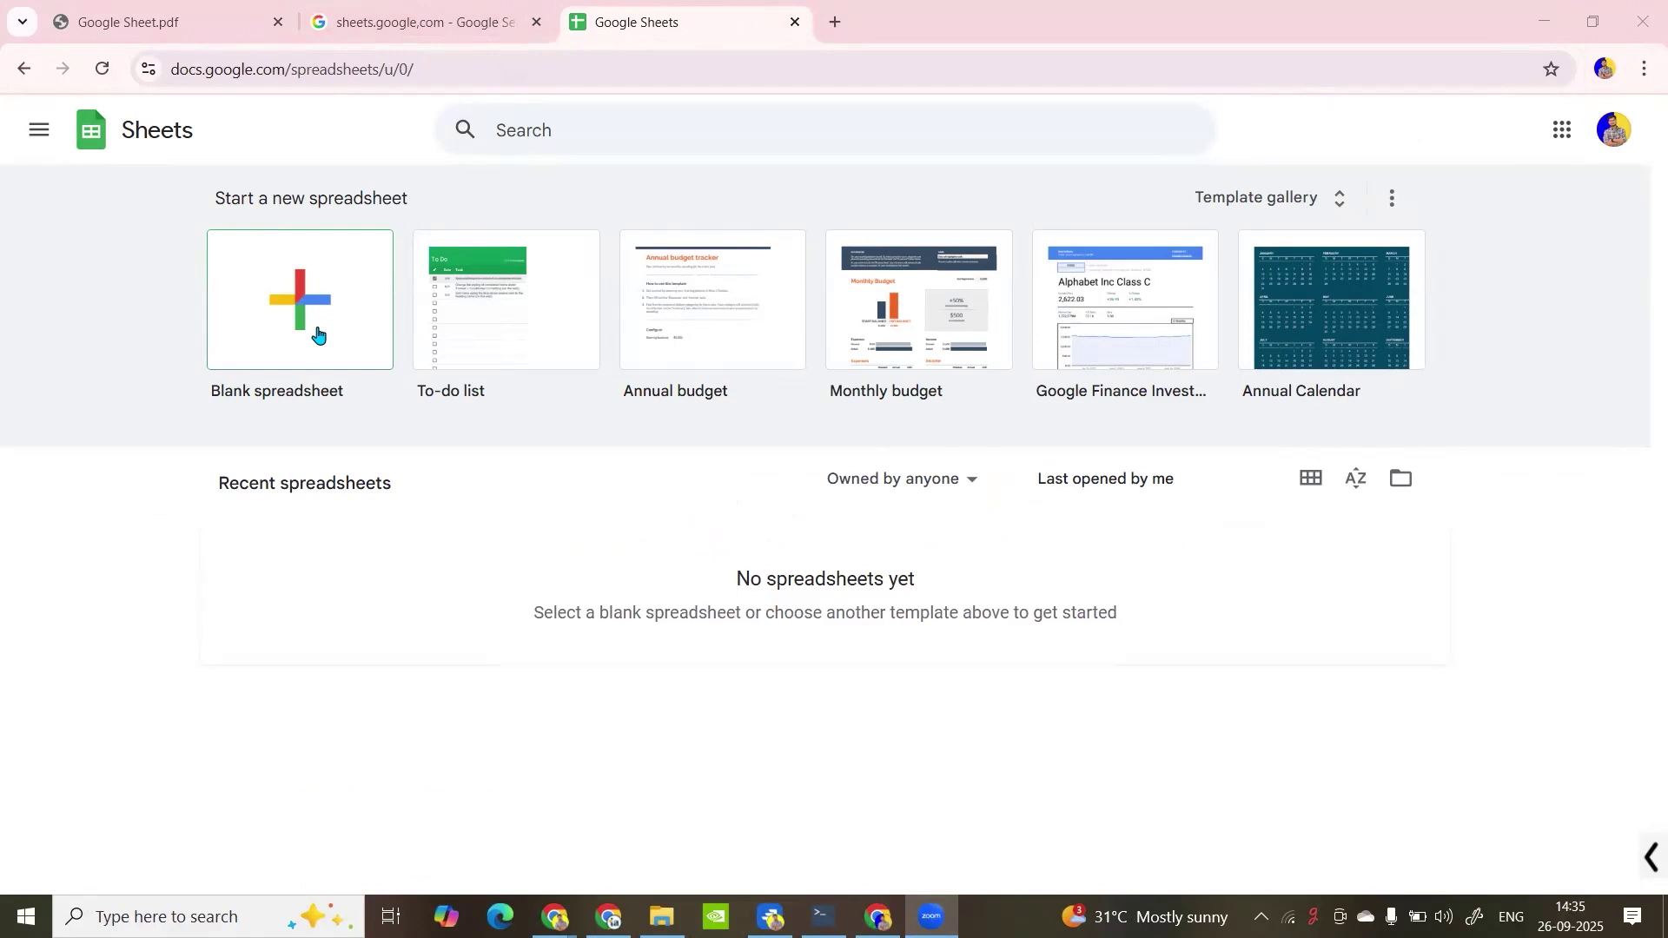
{"action": "key", "text": "ctrl+alt+g"}
{"action": "mouse_move", "coordinate": [290, 214]}
{"action": "left_mouse_down"}
{"action": "mouse_move", "coordinate": [358, 346]}
{"action": "mouse_move", "coordinate": [230, 250]}
{"action": "left_mouse_up"}
{"action": "left_click_drag", "start_coordinate": [428, 421], "coordinate": [1264, 417]}
{"action": "left_click_drag", "start_coordinate": [1441, 418], "coordinate": [1511, 422]}
{"action": "key", "text": "Delete"}
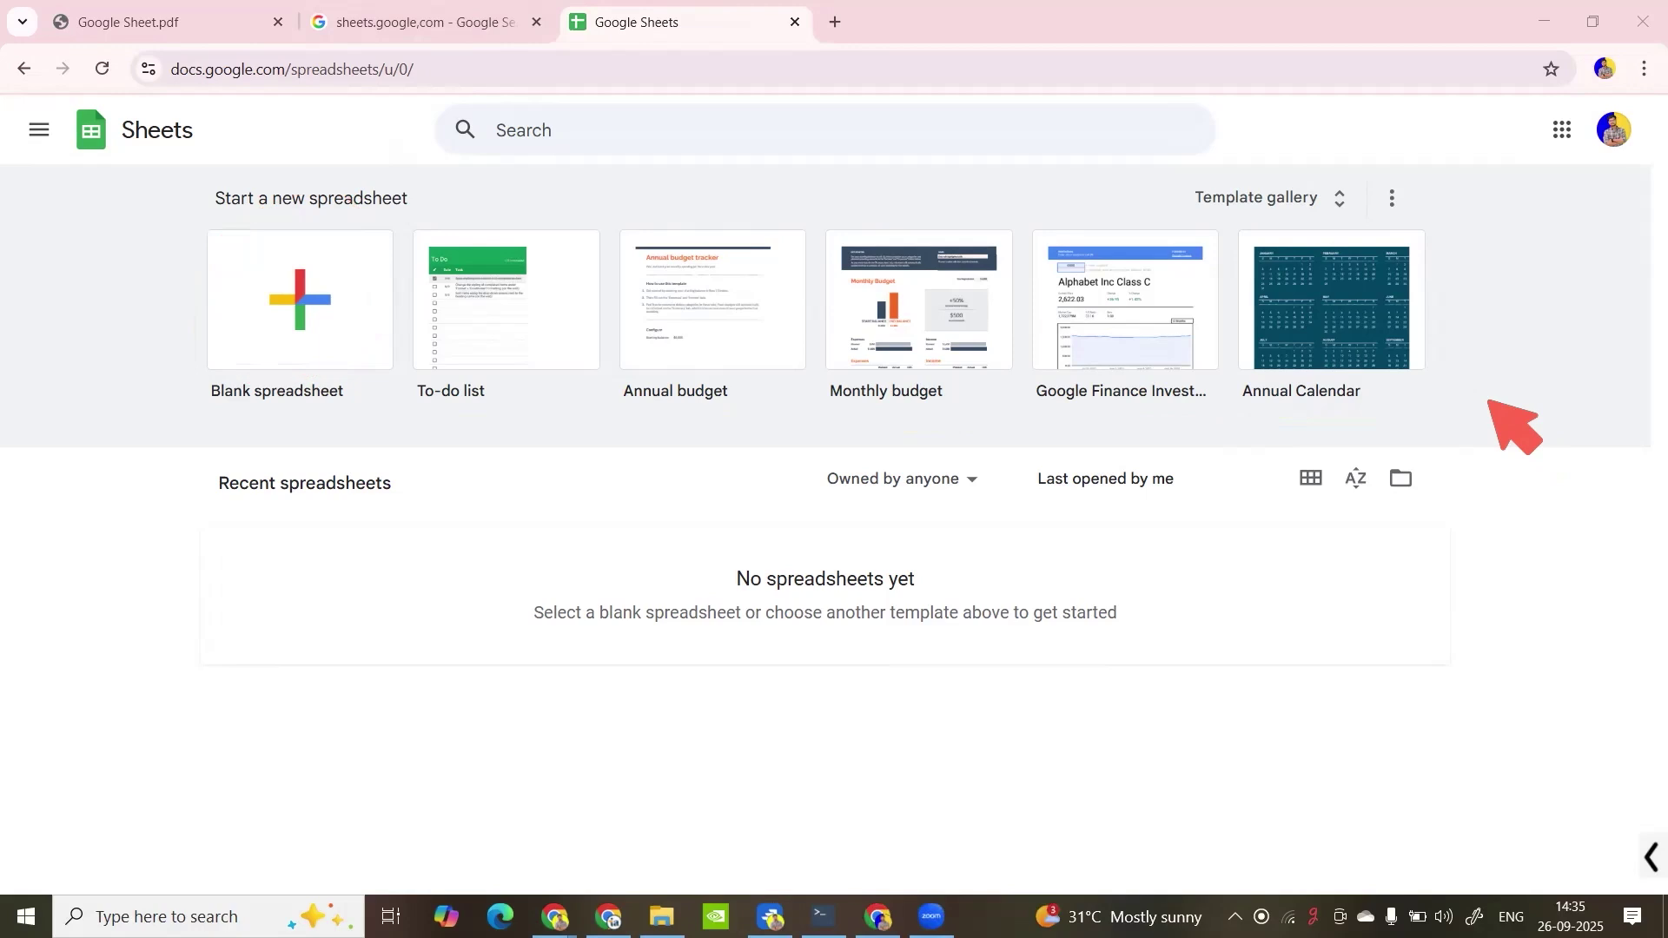
{"action": "key", "text": "Escape"}
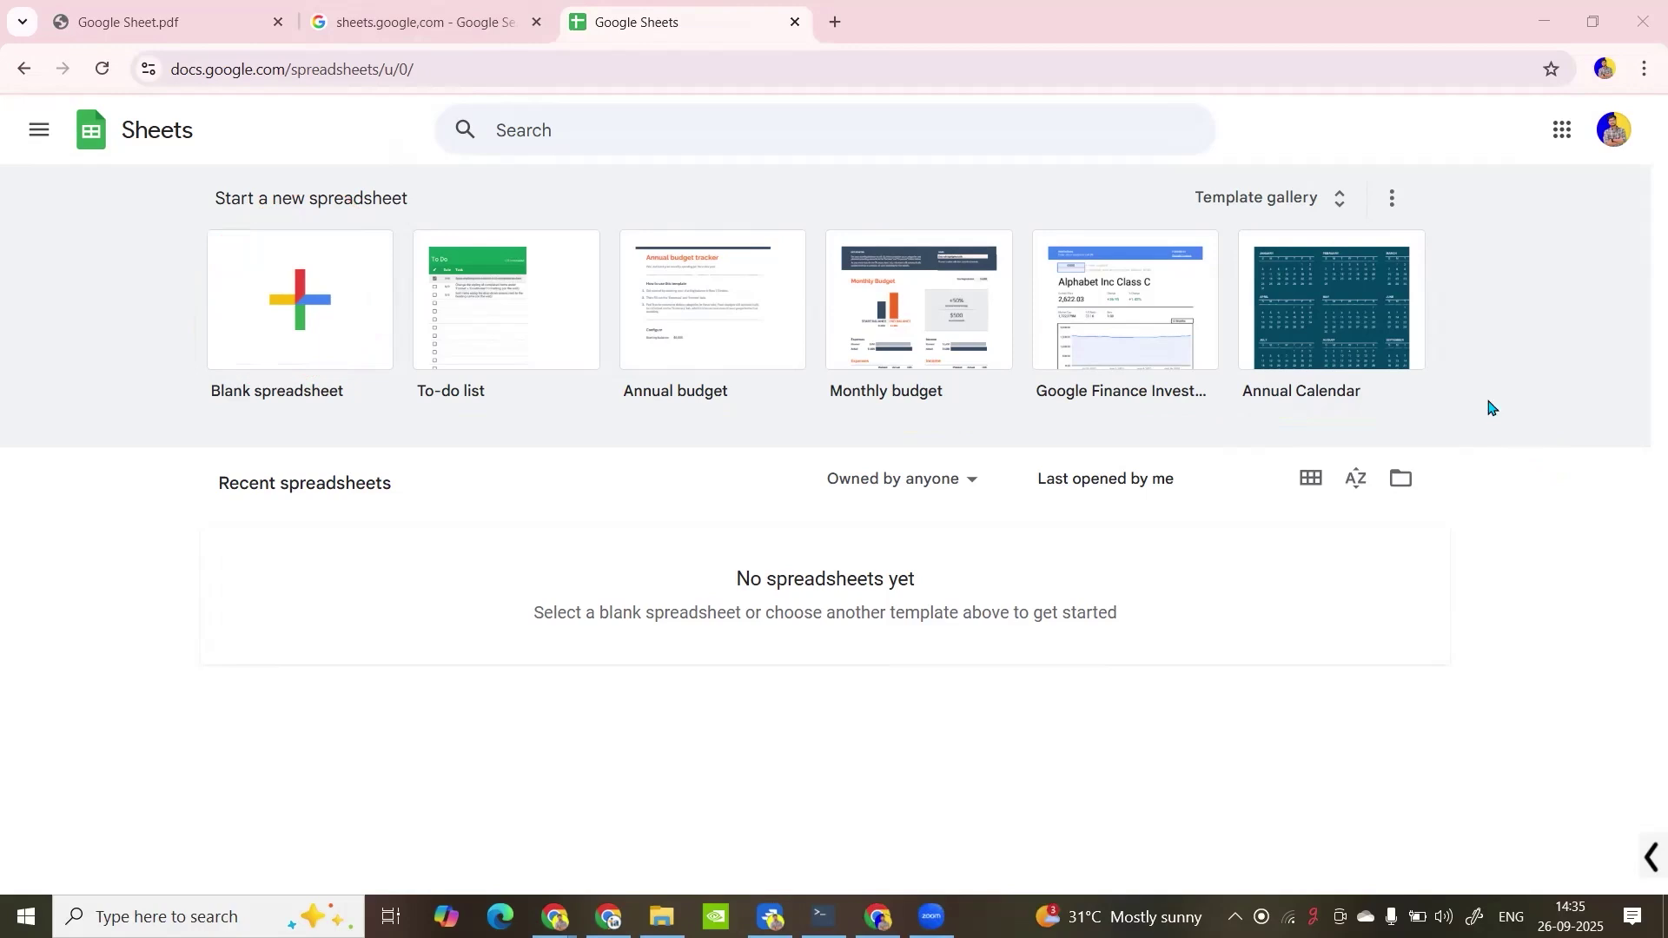
Step: Browse the personal, work and project management templates in the full template gallery and return to the Sheets home page
{"action": "left_click", "coordinate": [1327, 200]}
{"action": "scroll", "coordinate": [866, 383], "scroll_direction": "down", "scroll_amount": 15}
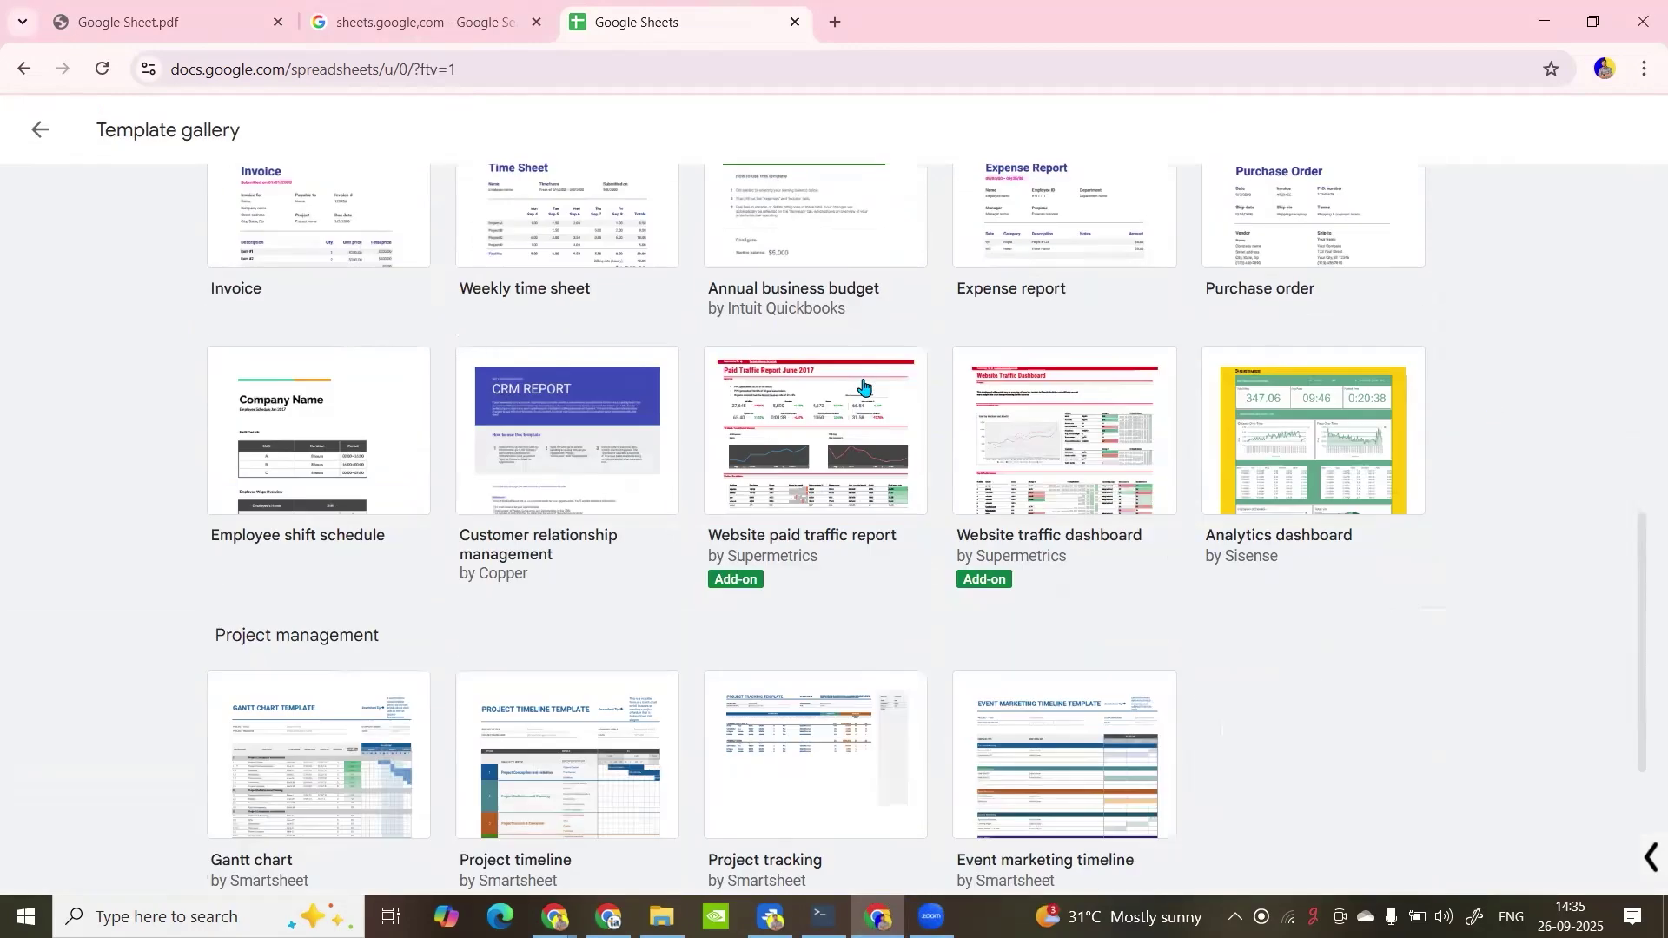
{"action": "scroll", "coordinate": [863, 385], "scroll_direction": "up", "scroll_amount": 15}
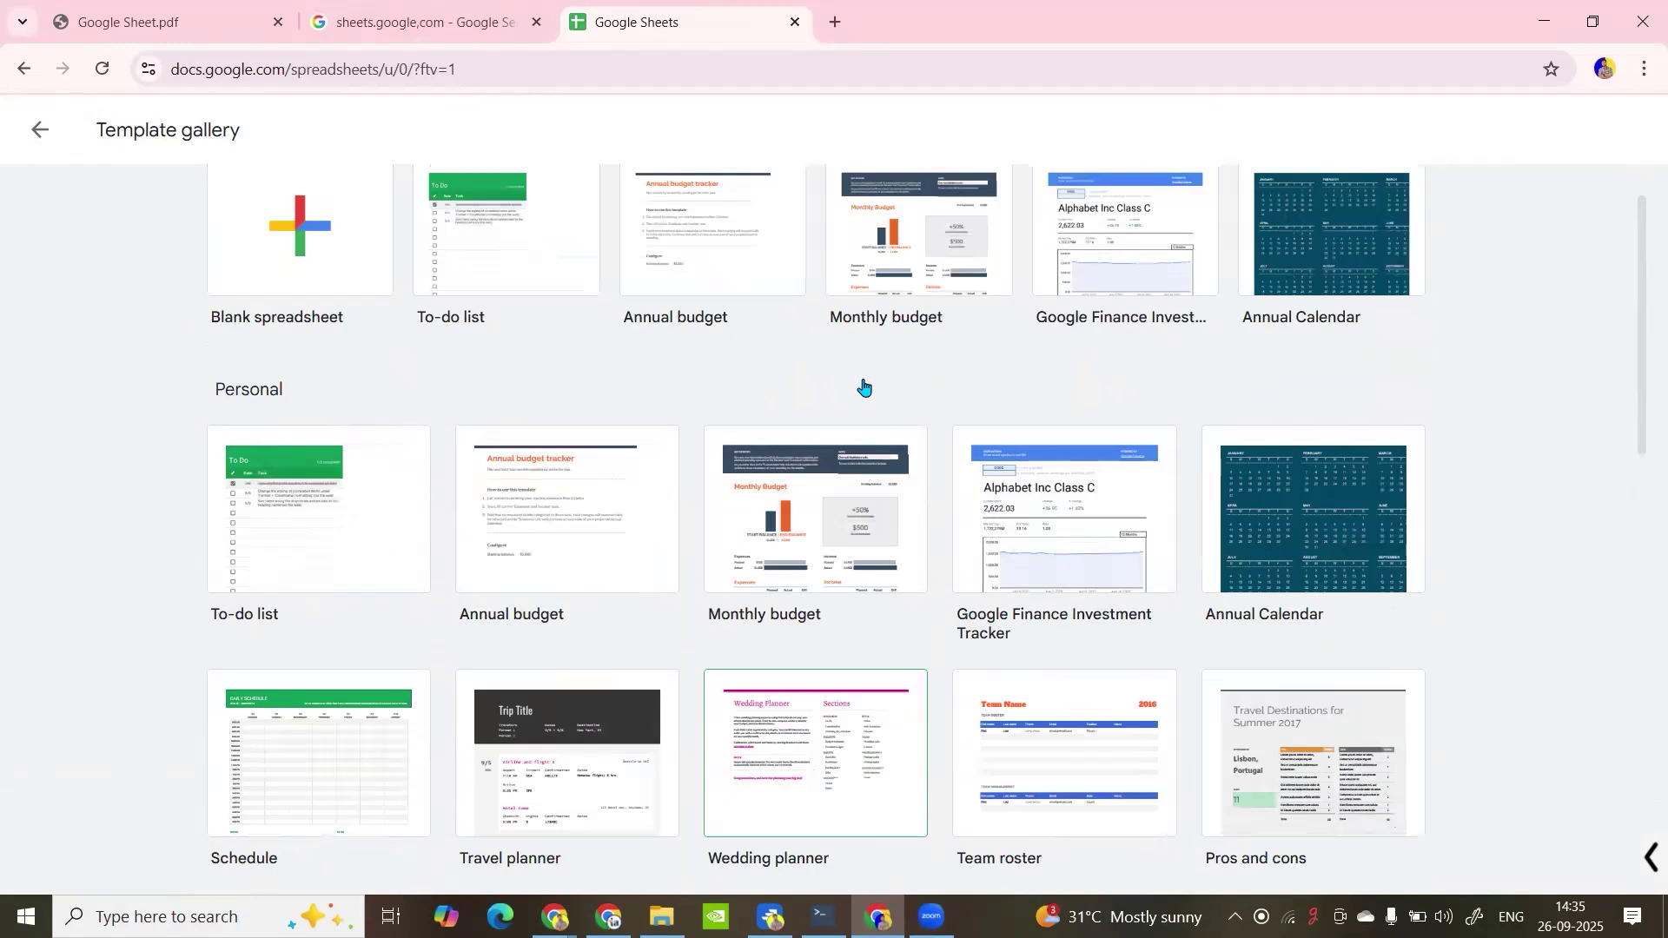
{"action": "scroll", "coordinate": [863, 385], "scroll_direction": "up", "scroll_amount": 2}
{"action": "left_click", "coordinate": [39, 128]}
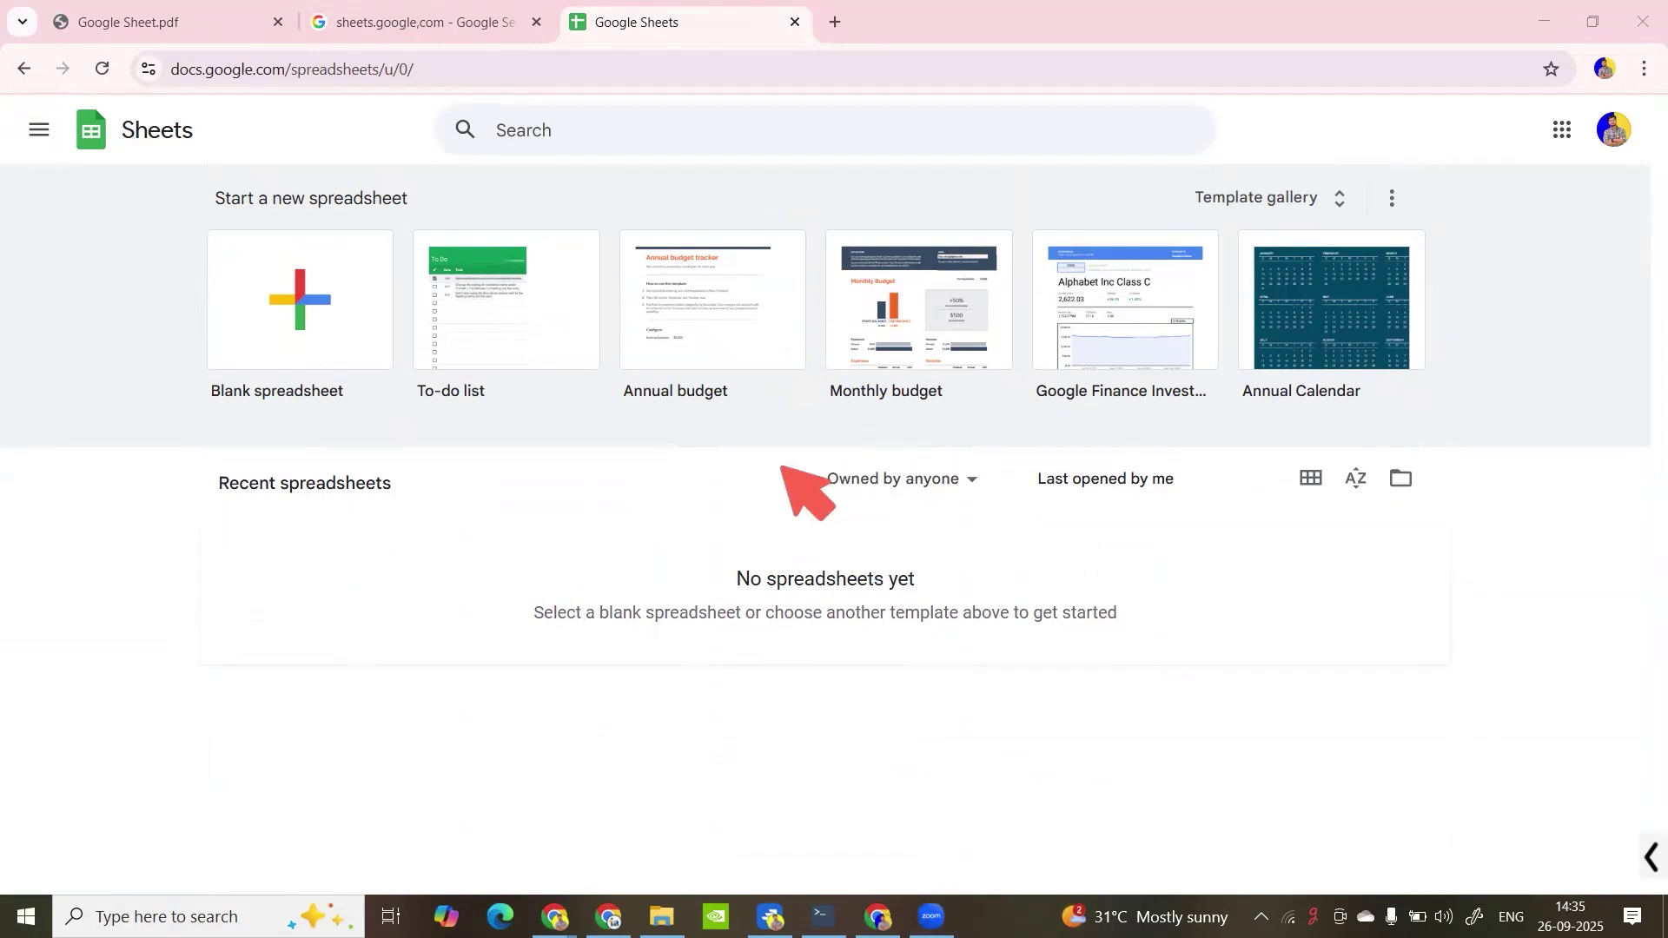
{"action": "mouse_move", "coordinate": [891, 528]}
{"action": "left_mouse_down"}
{"action": "mouse_move", "coordinate": [614, 718]}
{"action": "mouse_move", "coordinate": [1160, 578]}
{"action": "left_mouse_up"}
{"action": "left_click_drag", "start_coordinate": [679, 559], "coordinate": [645, 569]}
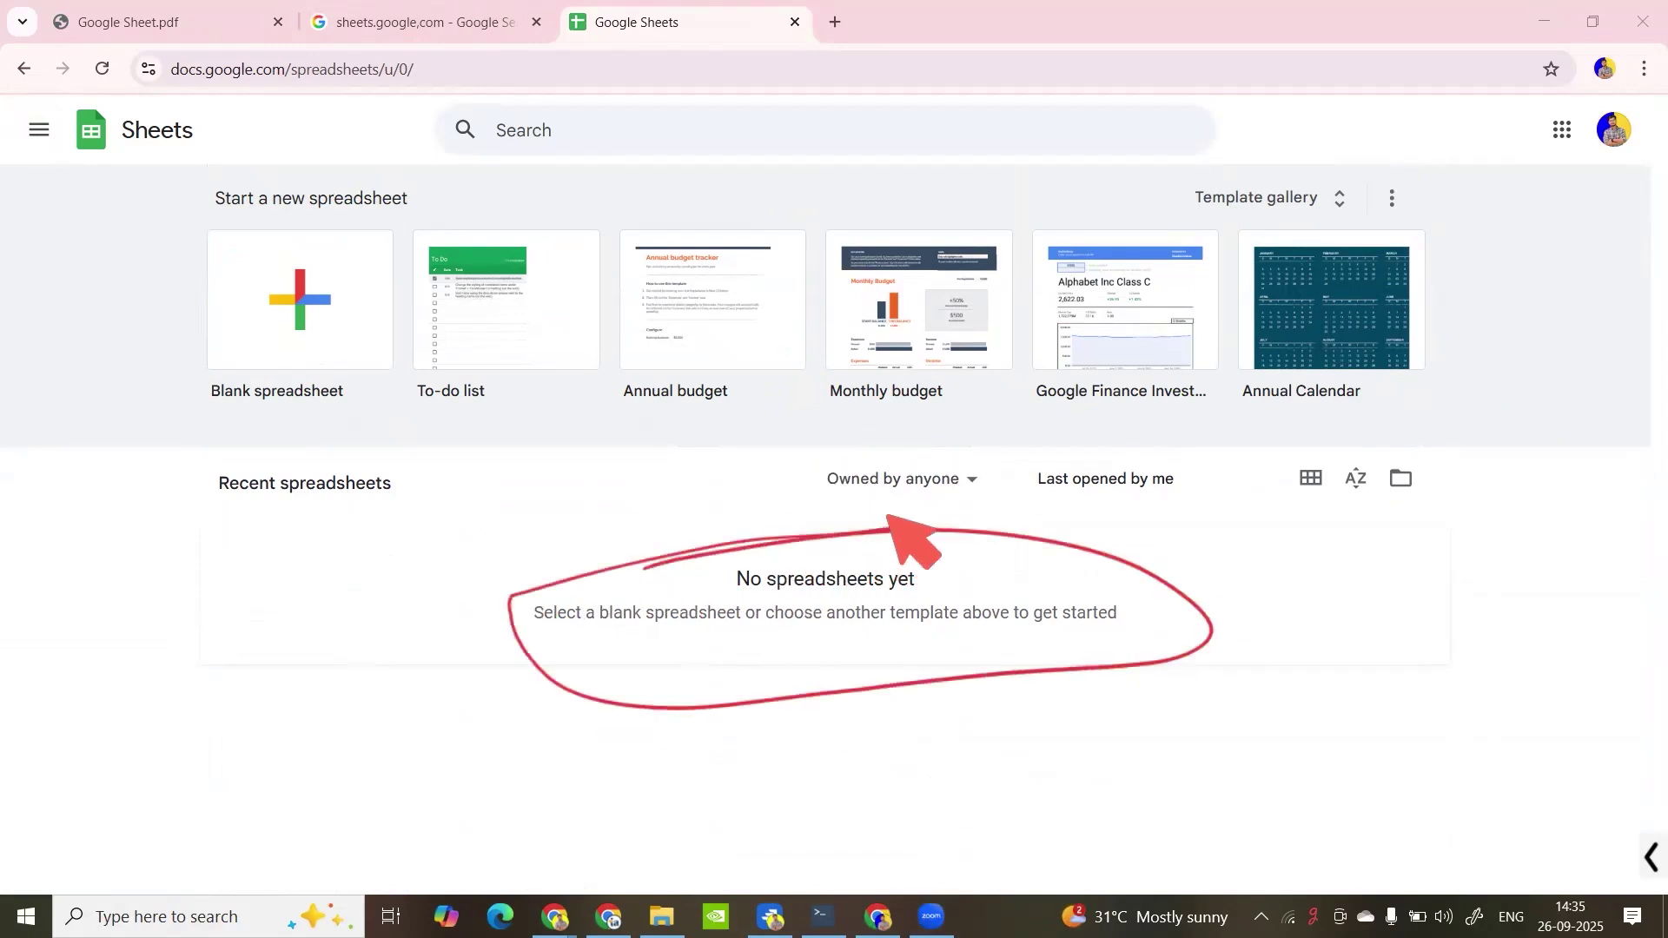
{"action": "mouse_move", "coordinate": [1321, 459]}
{"action": "left_mouse_down"}
{"action": "mouse_move", "coordinate": [1374, 461]}
{"action": "mouse_move", "coordinate": [1269, 465]}
{"action": "left_mouse_up"}
{"action": "key", "text": "Escape"}
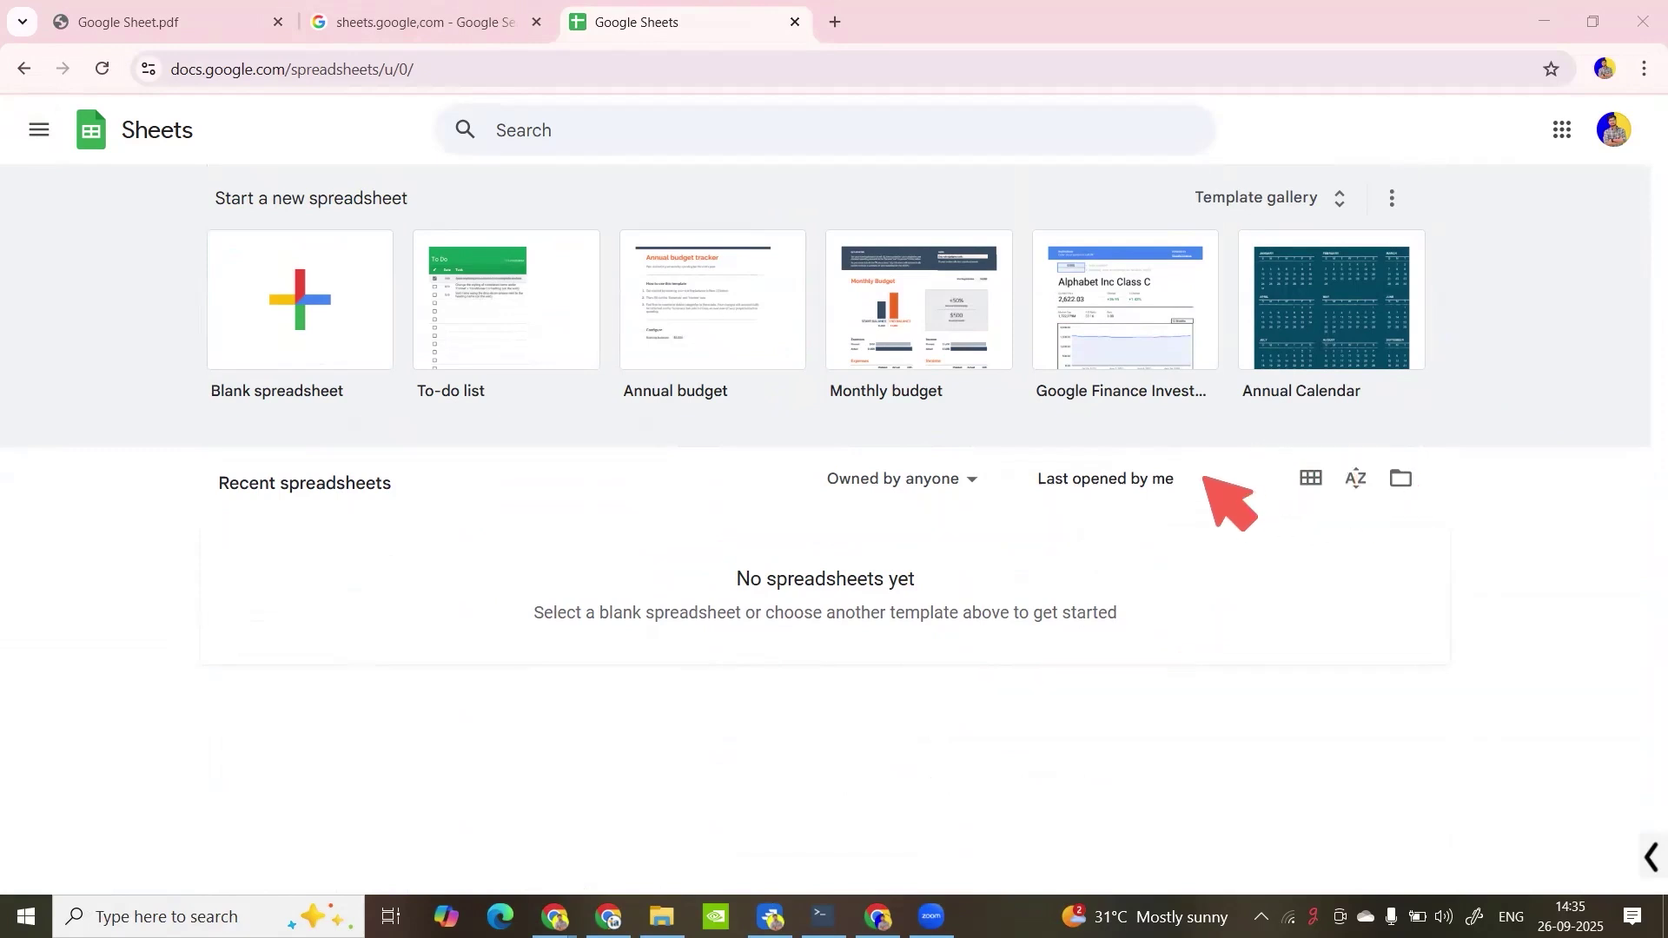
Step: Bring up the dialog for opening a file and look through its My Drive, Shared with me and Upload sources
{"action": "left_click", "coordinate": [1405, 482]}
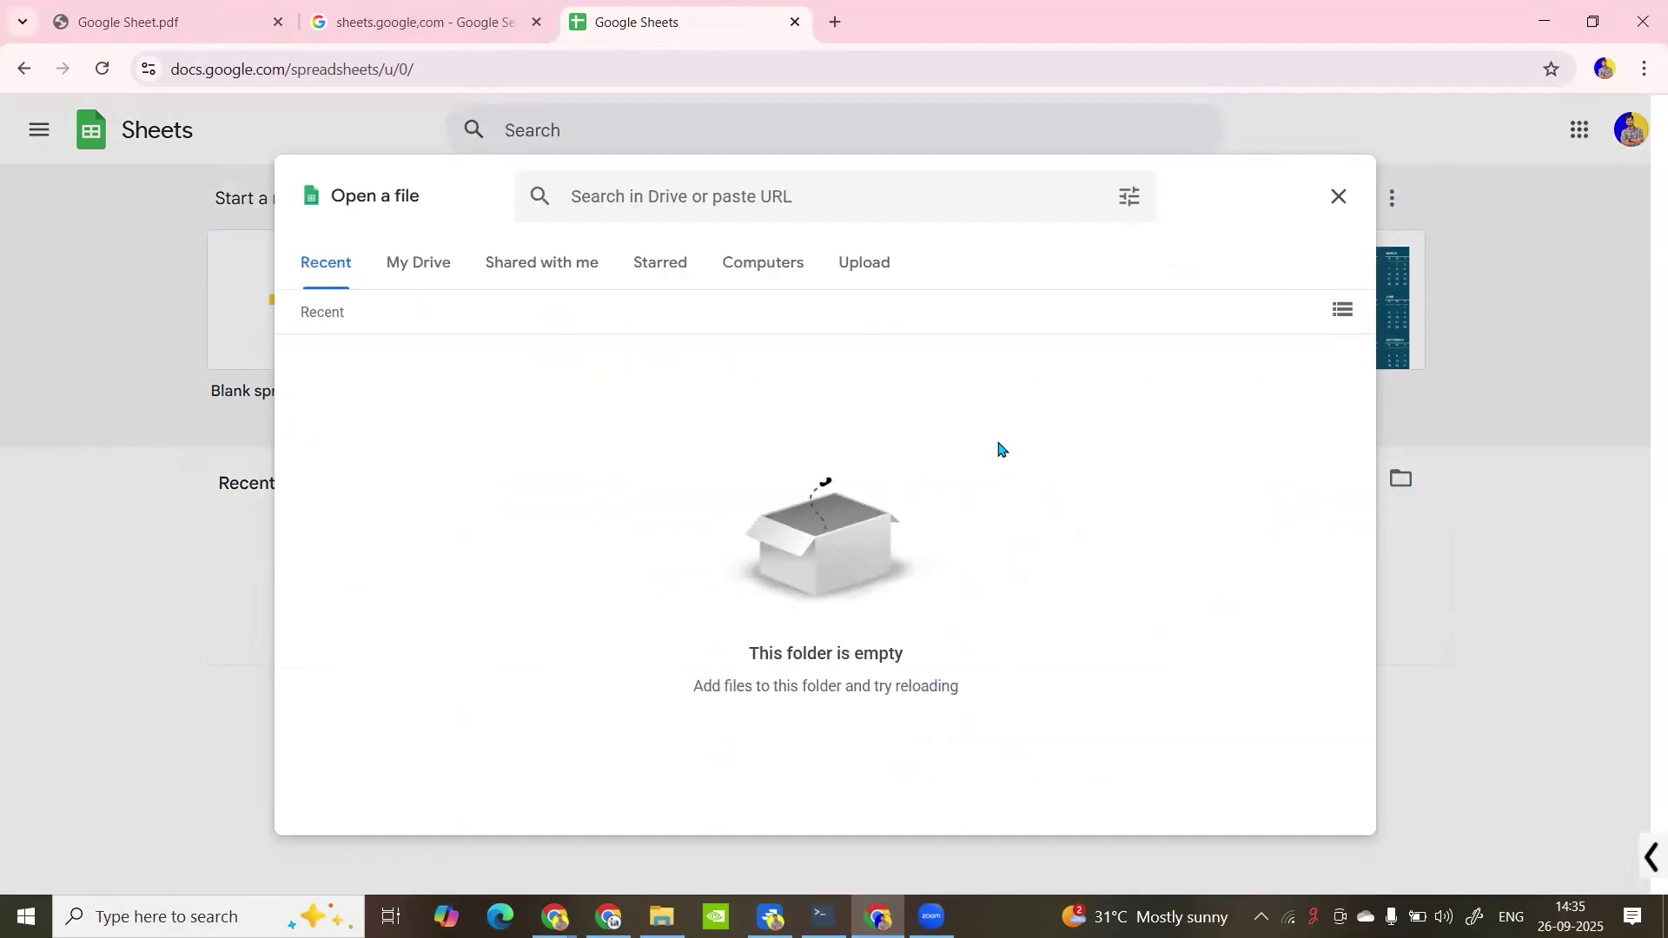
{"action": "left_click", "coordinate": [412, 278]}
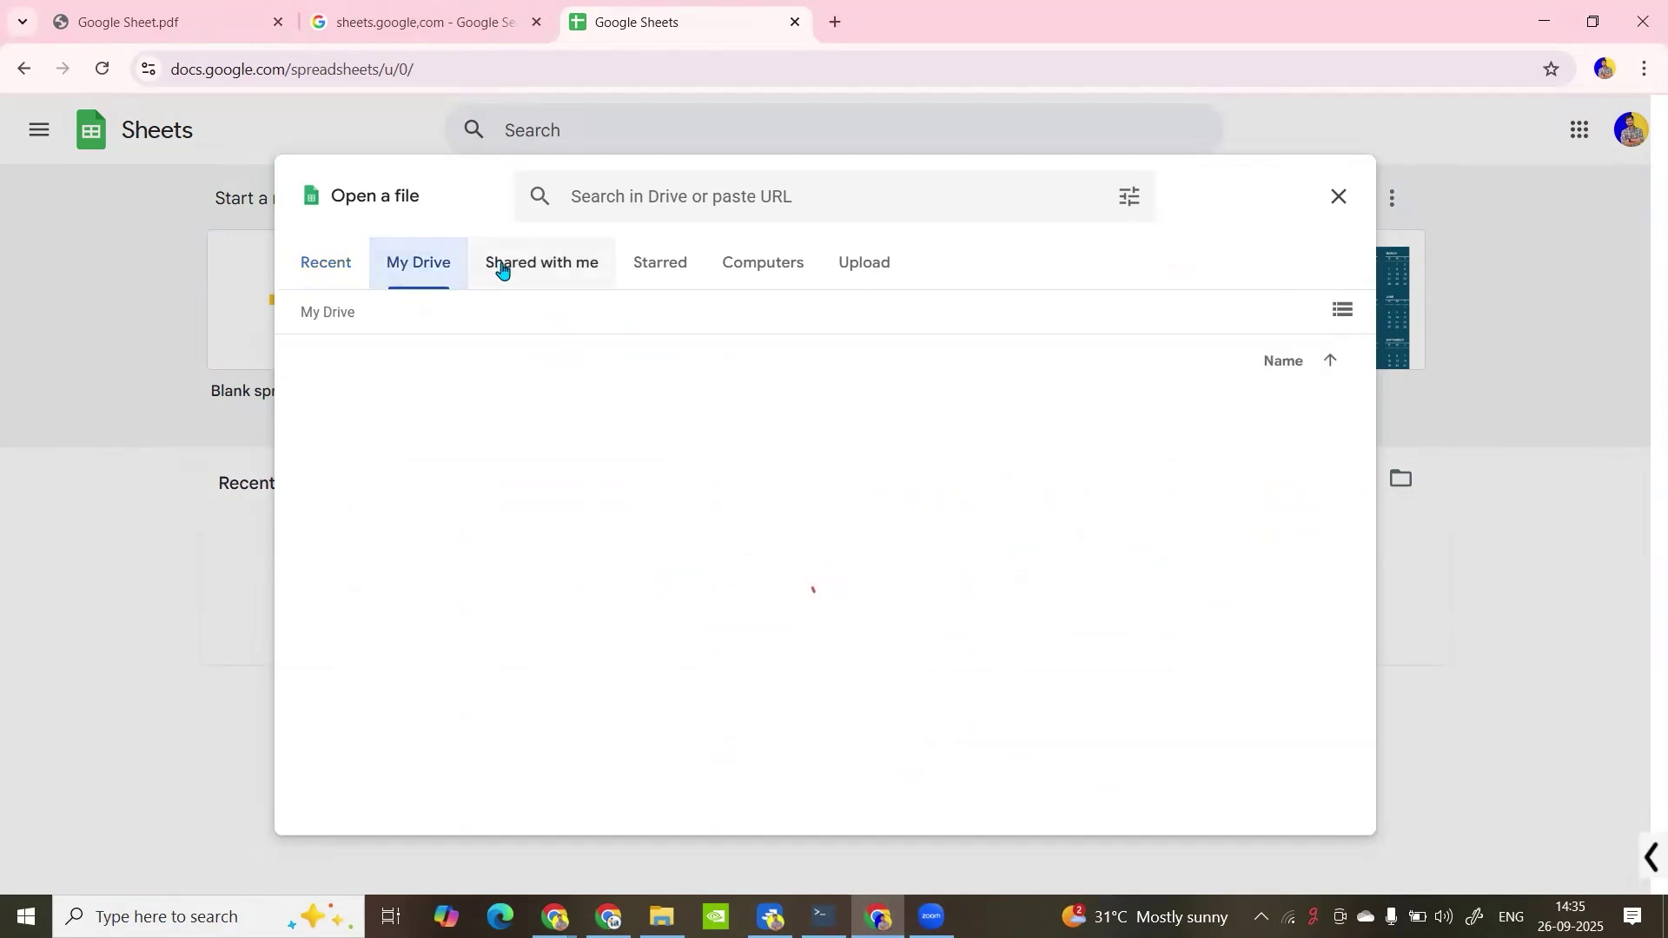
{"action": "left_click", "coordinate": [585, 279]}
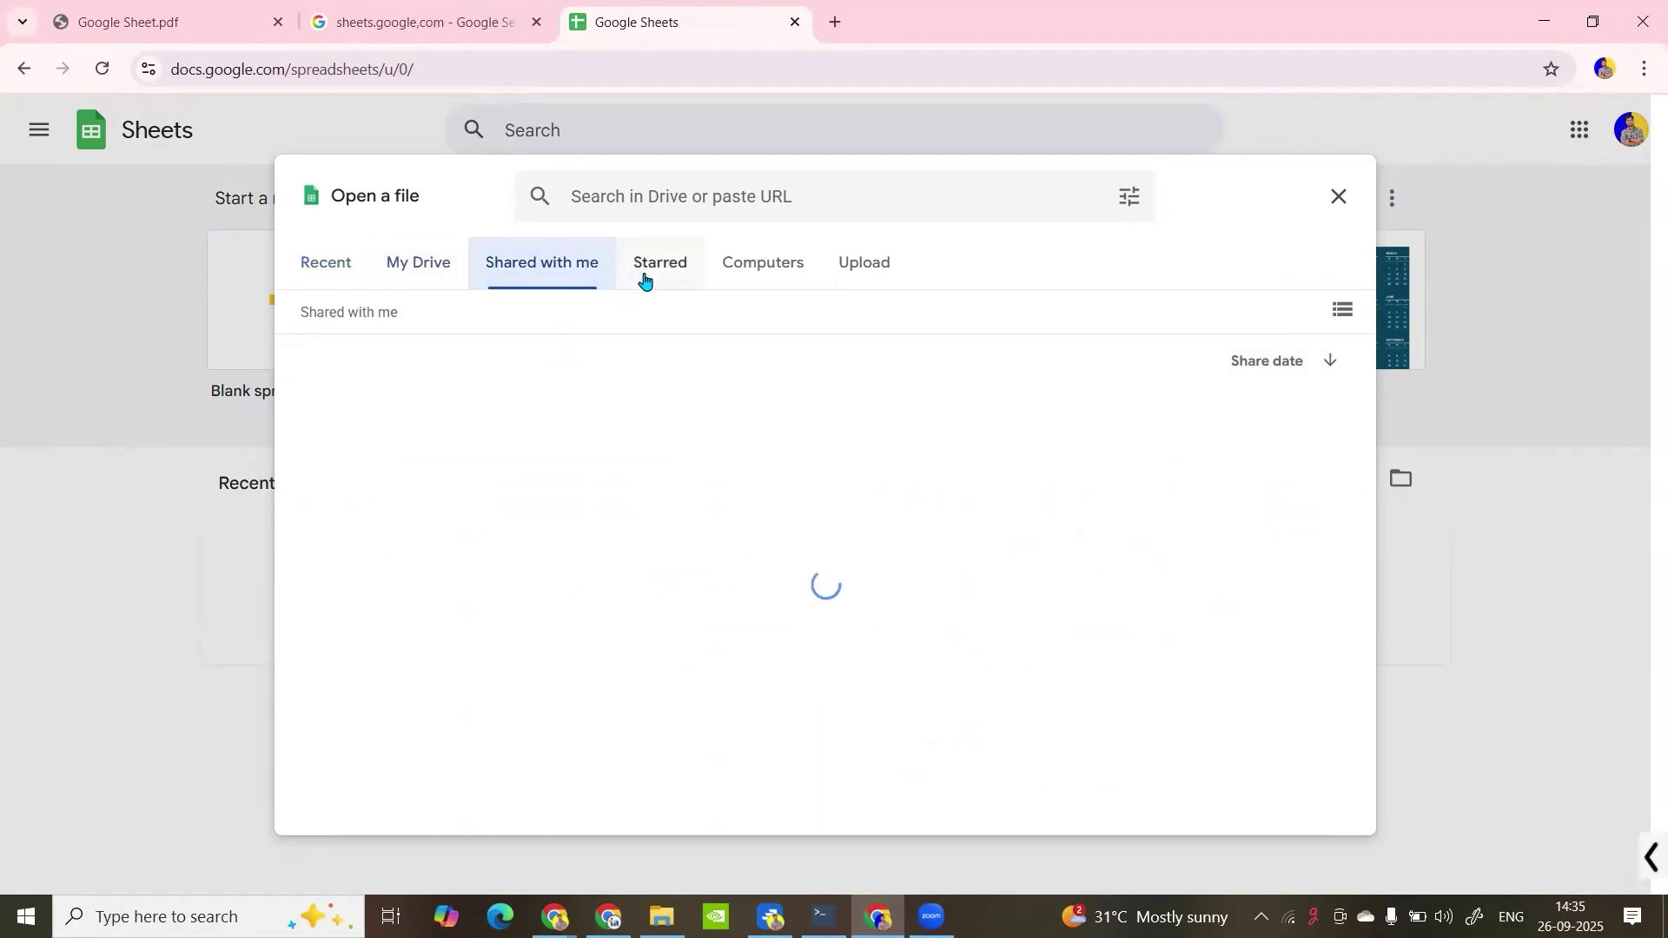
{"action": "left_click", "coordinate": [858, 271]}
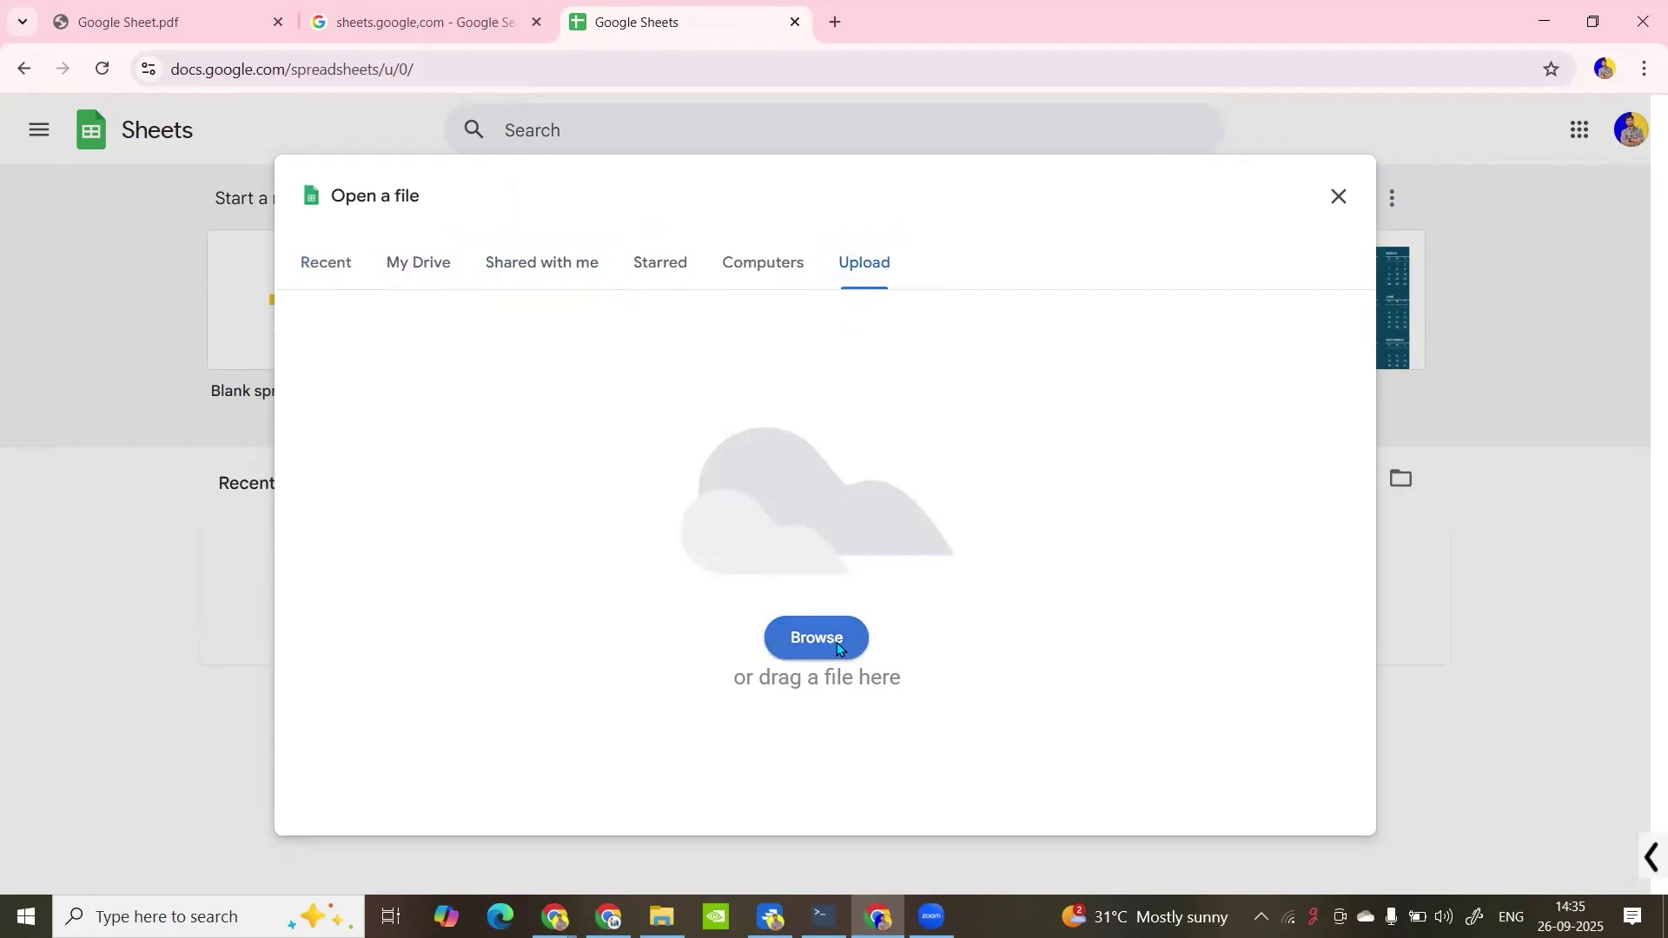
Step: Try to upload the Adidas US Sales Datasets.xlsx ELM086 file from the Downloads folder, cancel the upload and close the file dialog
{"action": "left_click", "coordinate": [837, 643]}
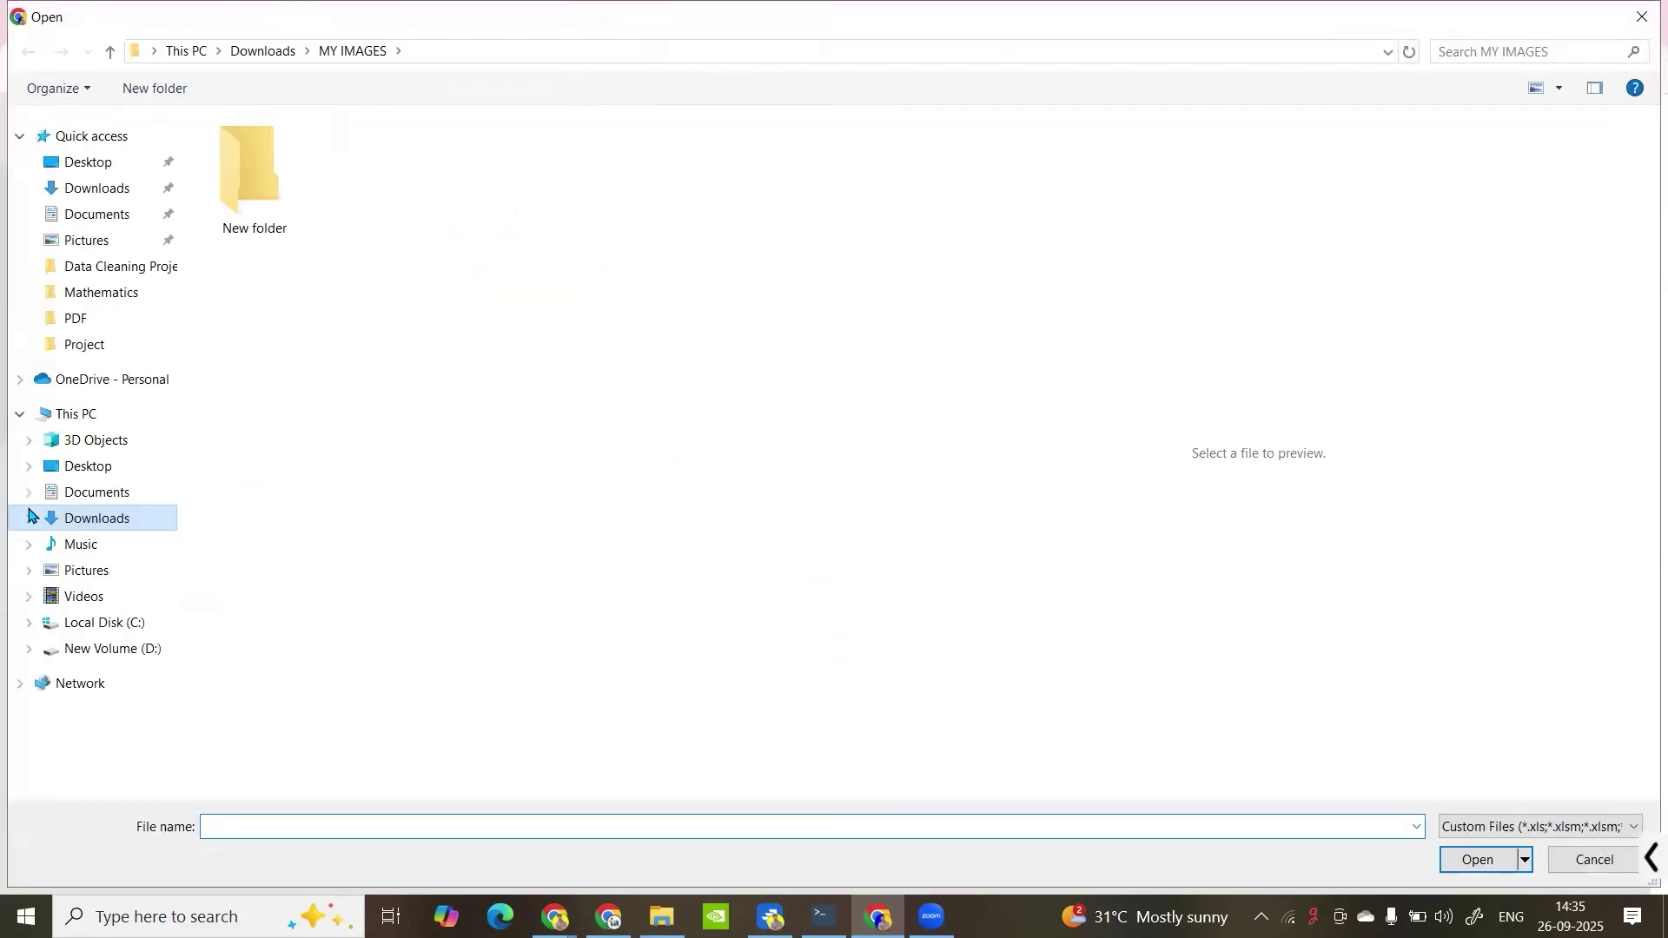
{"action": "left_click", "coordinate": [48, 521]}
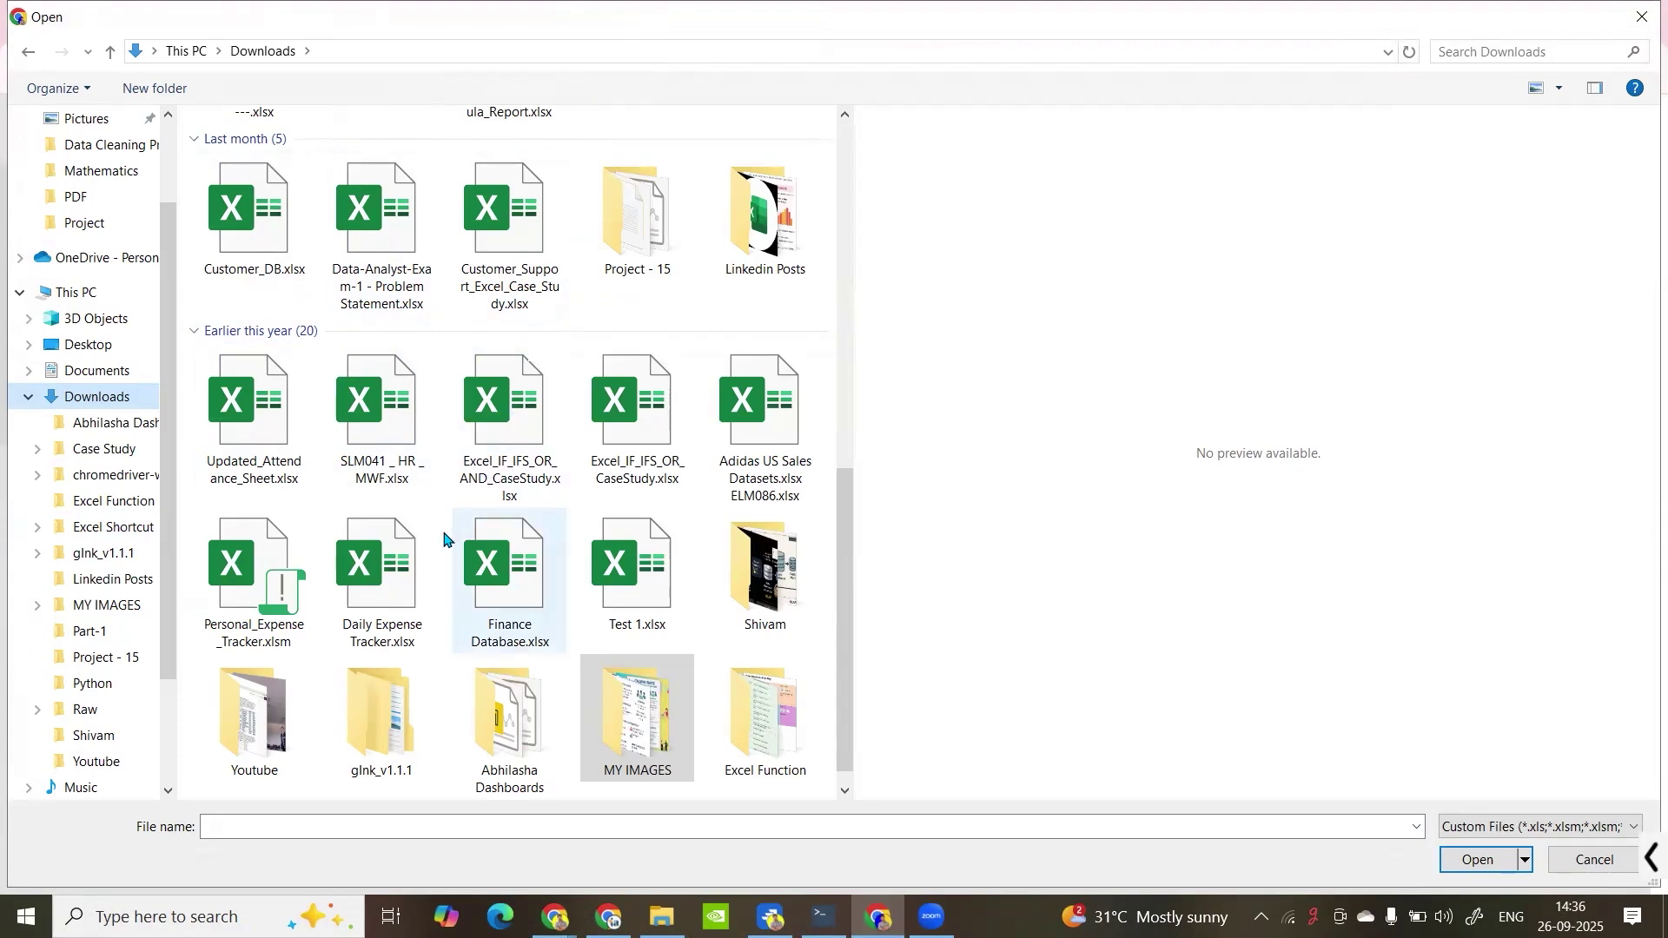
{"action": "left_click", "coordinate": [733, 463]}
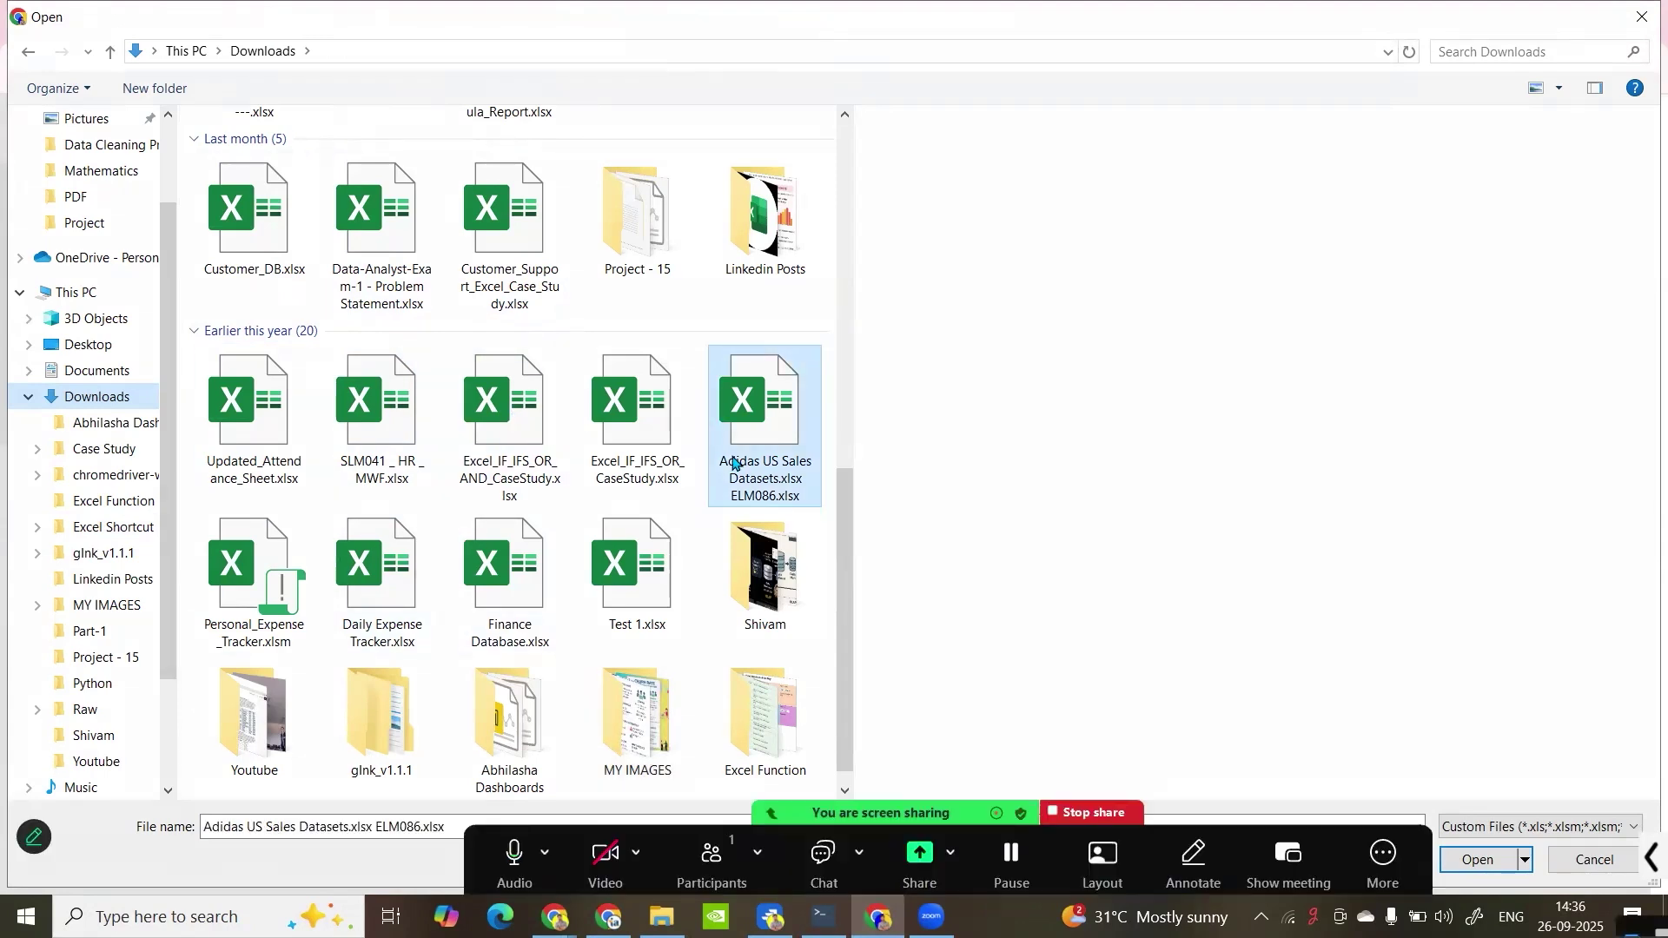
{"action": "left_click", "coordinate": [1477, 860]}
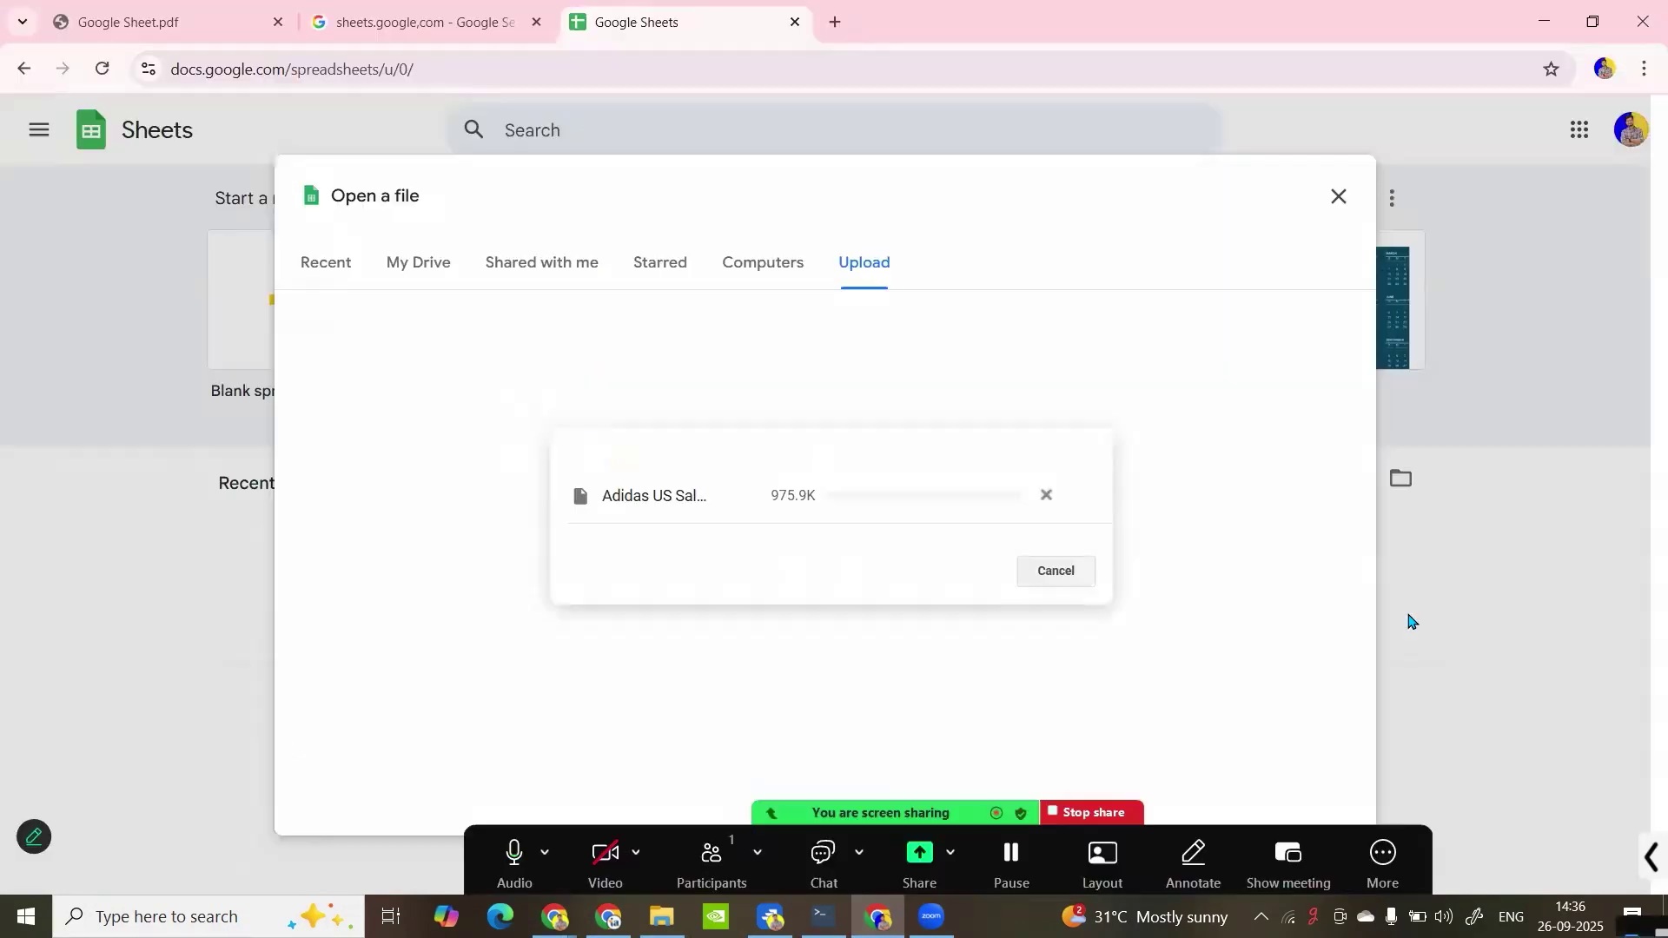
{"action": "left_click", "coordinate": [1036, 578]}
{"action": "left_click", "coordinate": [1336, 194]}
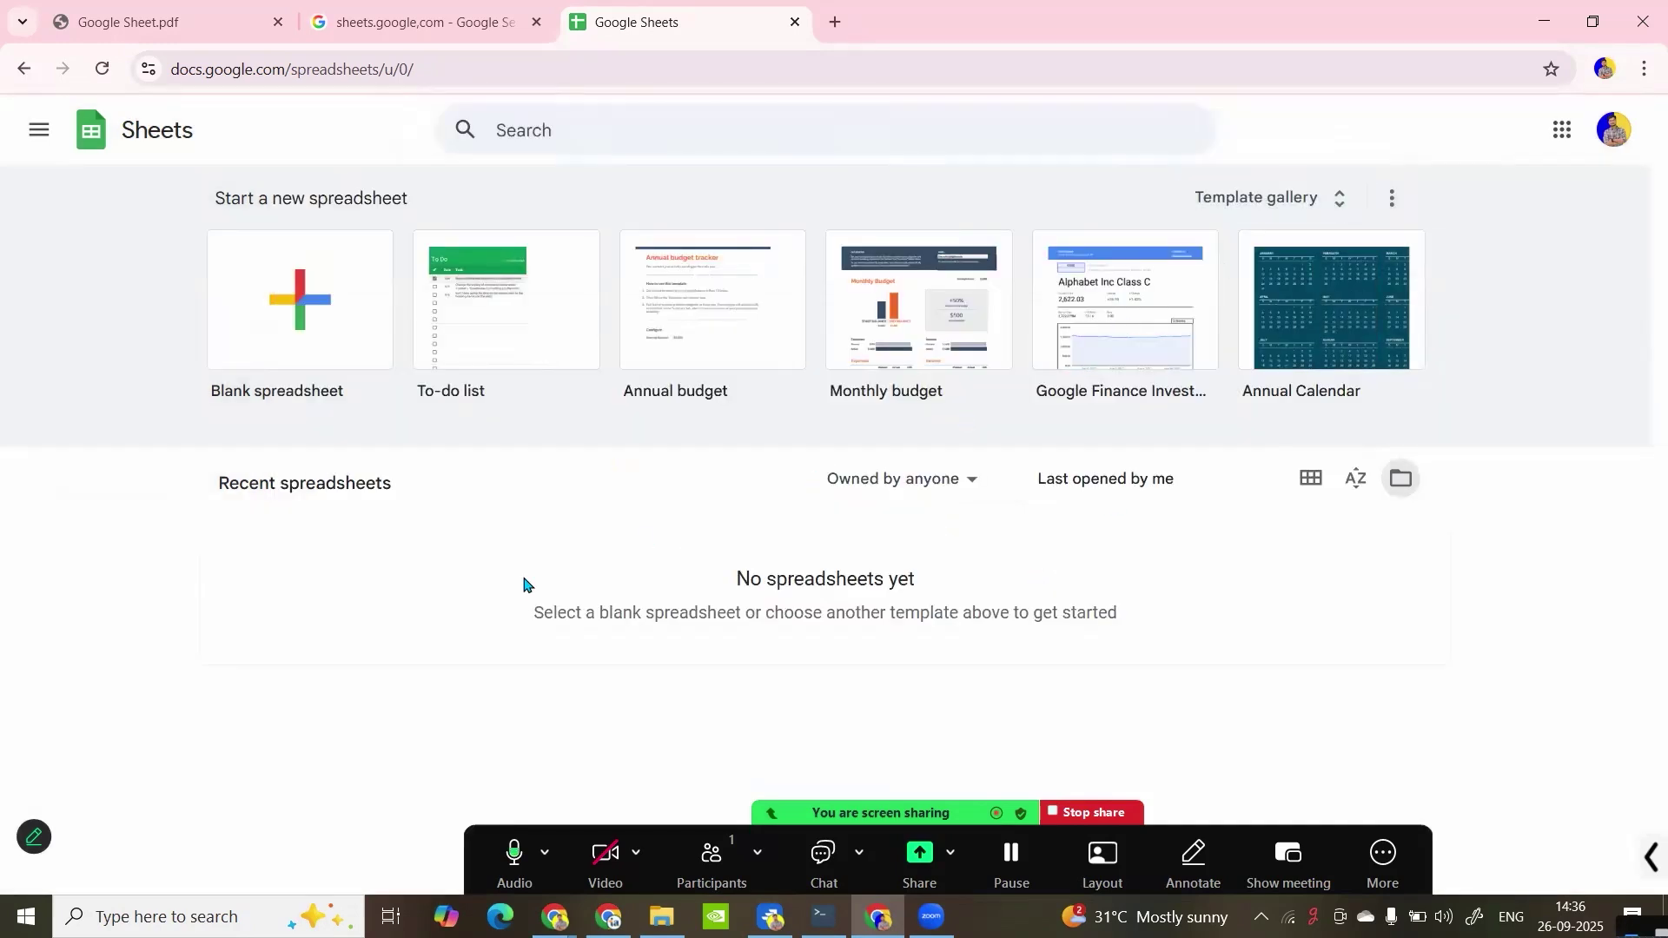
Step: Open the Google Sheets home page in another new browser tab from Google's list of apps
{"action": "left_click", "coordinate": [682, 130]}
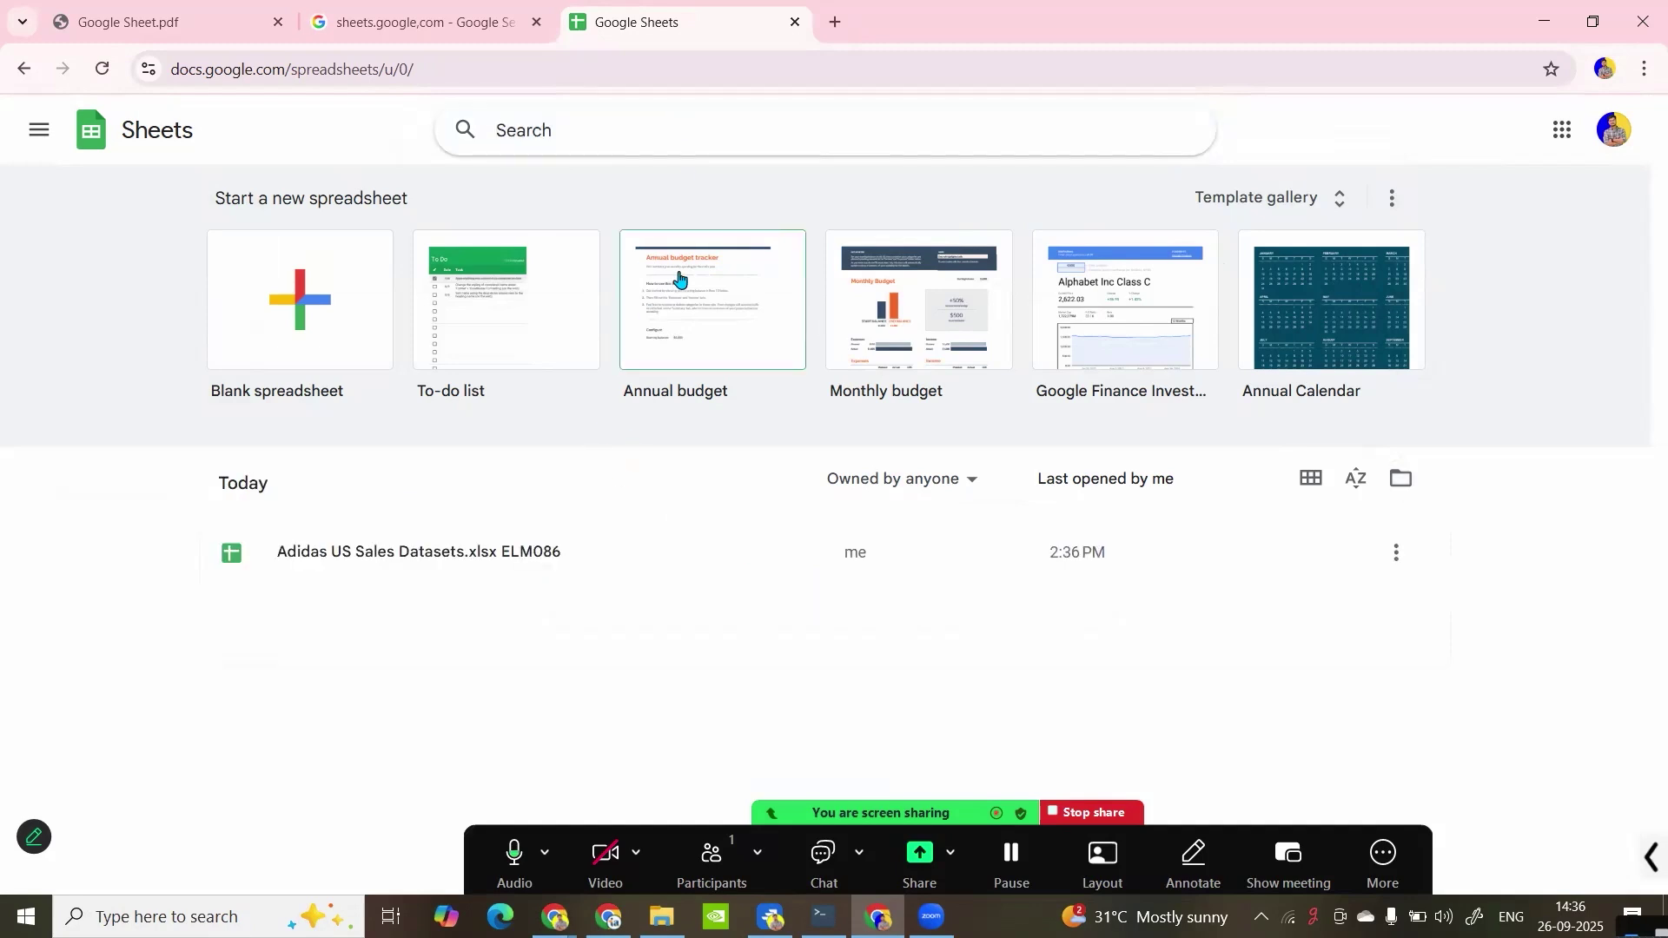
{"action": "left_click", "coordinate": [837, 19]}
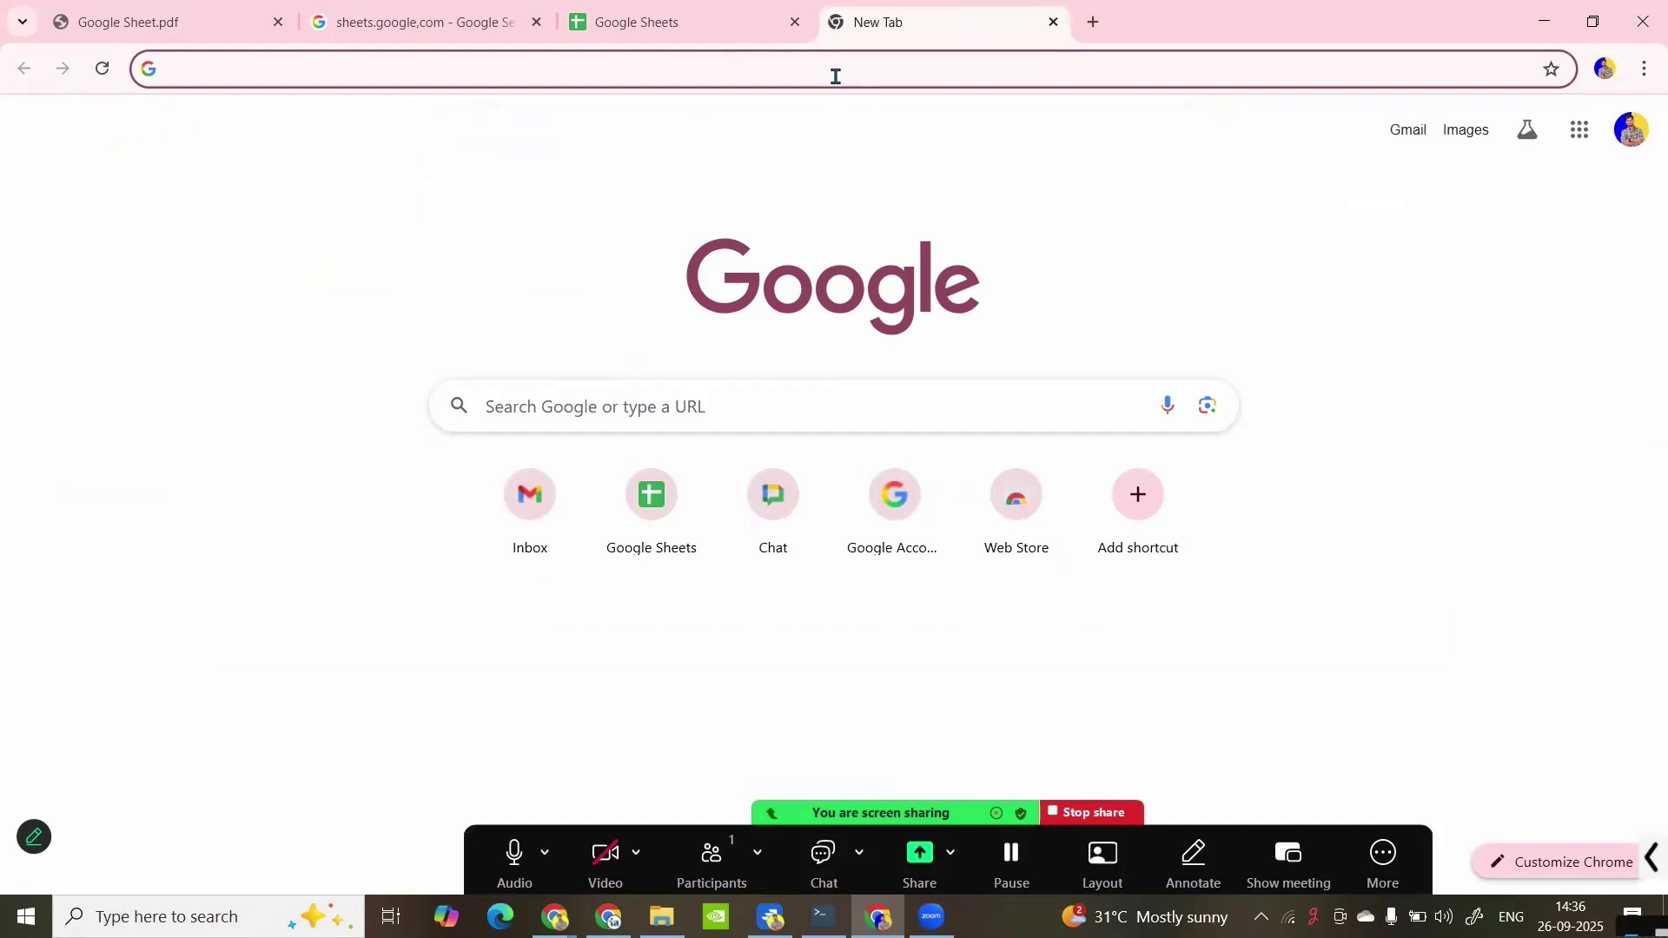
{"action": "left_click", "coordinate": [1578, 143]}
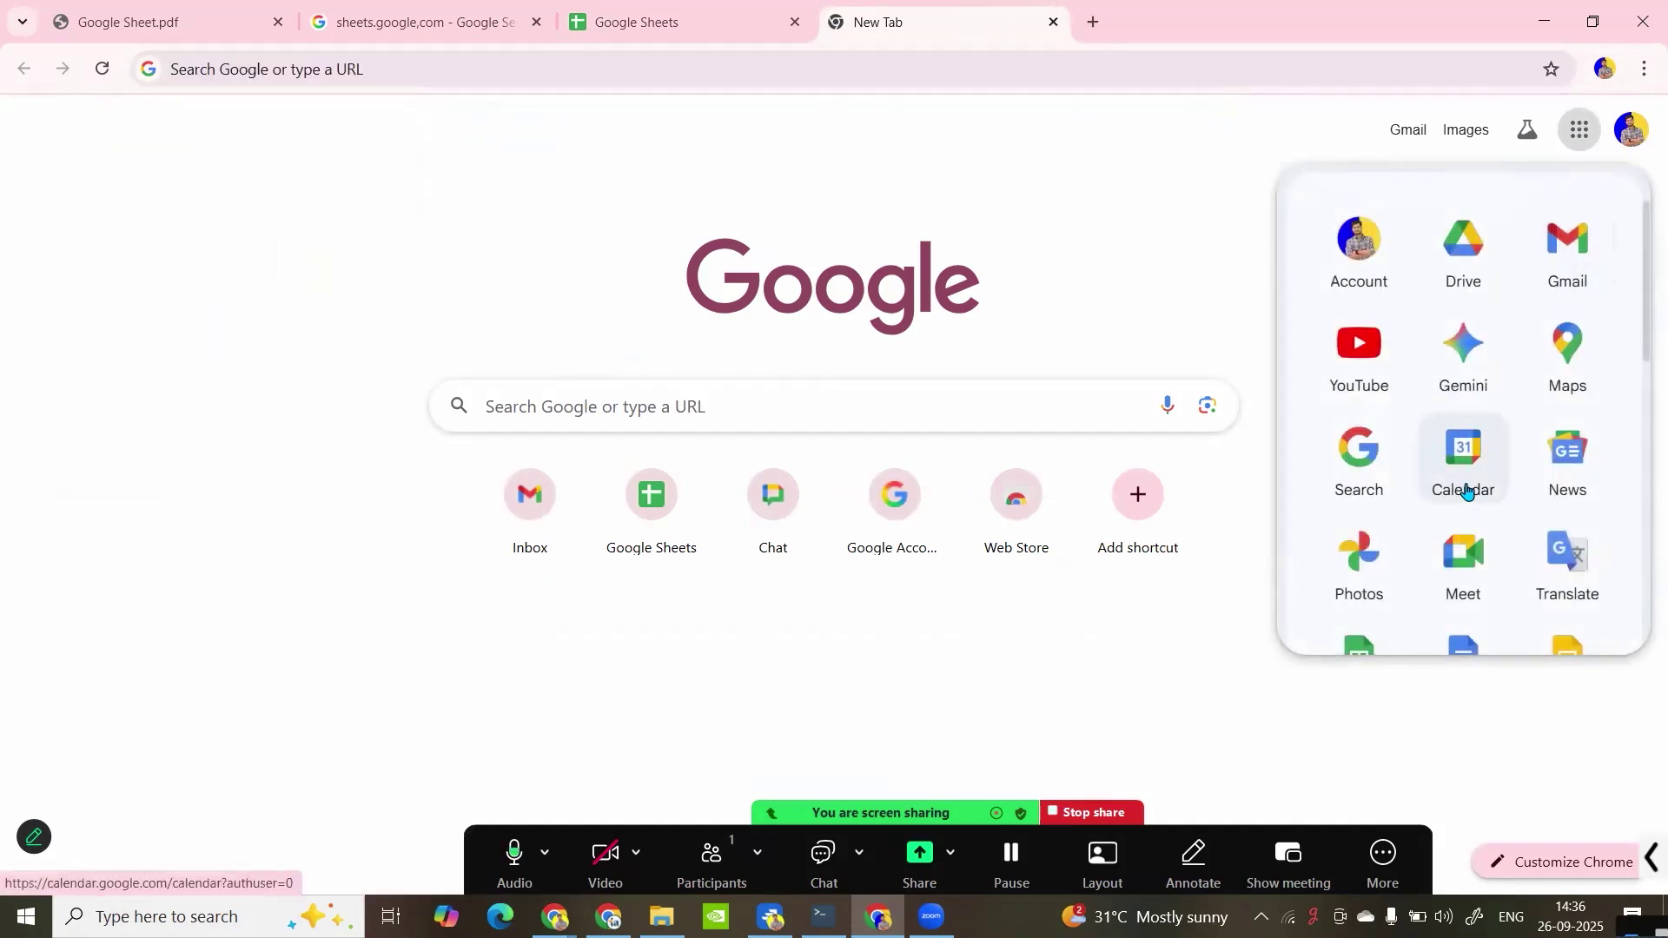
{"action": "scroll", "coordinate": [1466, 491], "scroll_direction": "down", "scroll_amount": 1}
{"action": "left_click_drag", "start_coordinate": [1349, 558], "coordinate": [1352, 275]}
{"action": "scroll", "coordinate": [1419, 394], "scroll_direction": "up", "scroll_amount": 1}
{"action": "left_click", "coordinate": [1368, 382]}
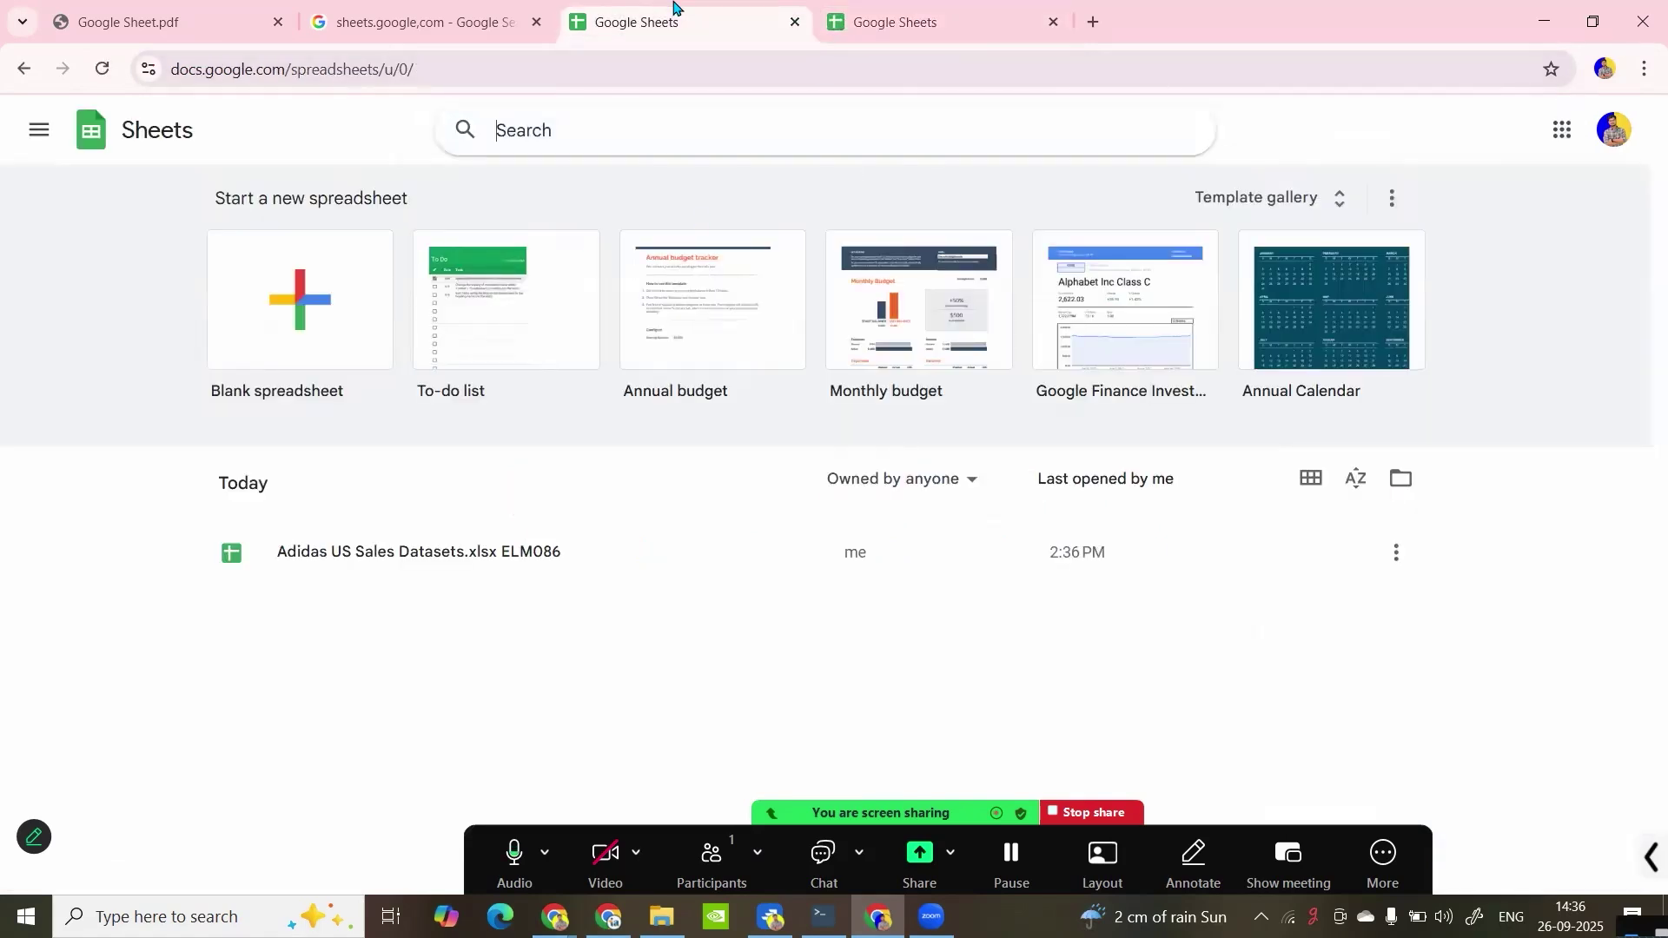
{"action": "left_click", "coordinate": [886, 35]}
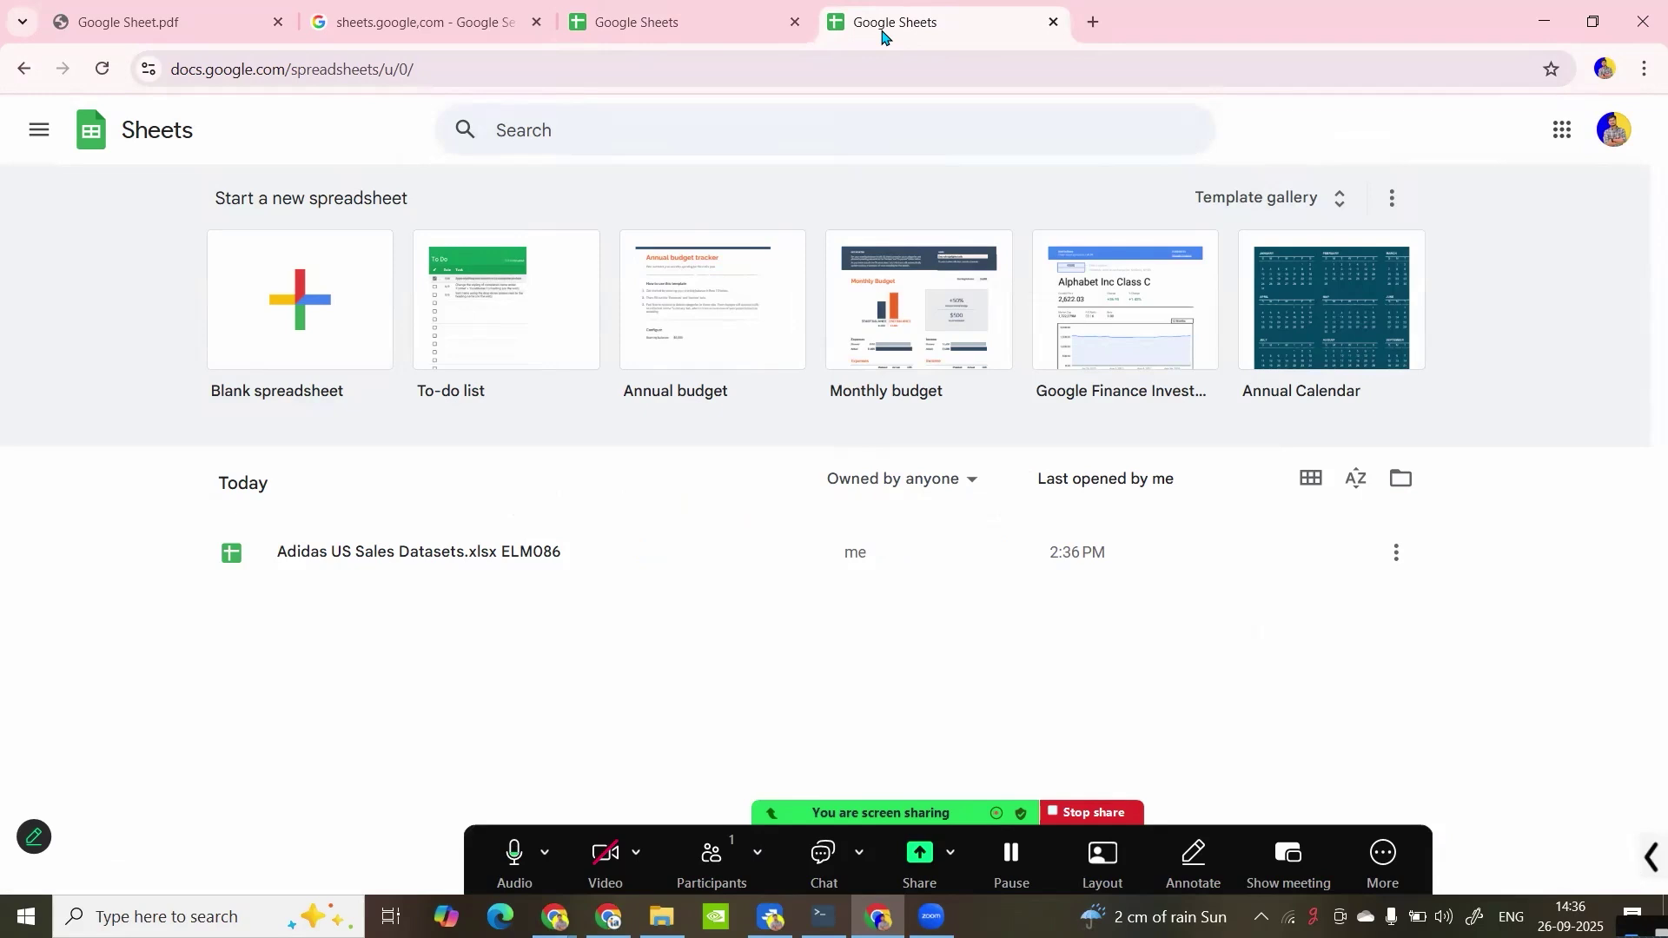
Step: Open Google Drive in a new browser tab from Google's list of apps
{"action": "left_click", "coordinate": [1092, 24]}
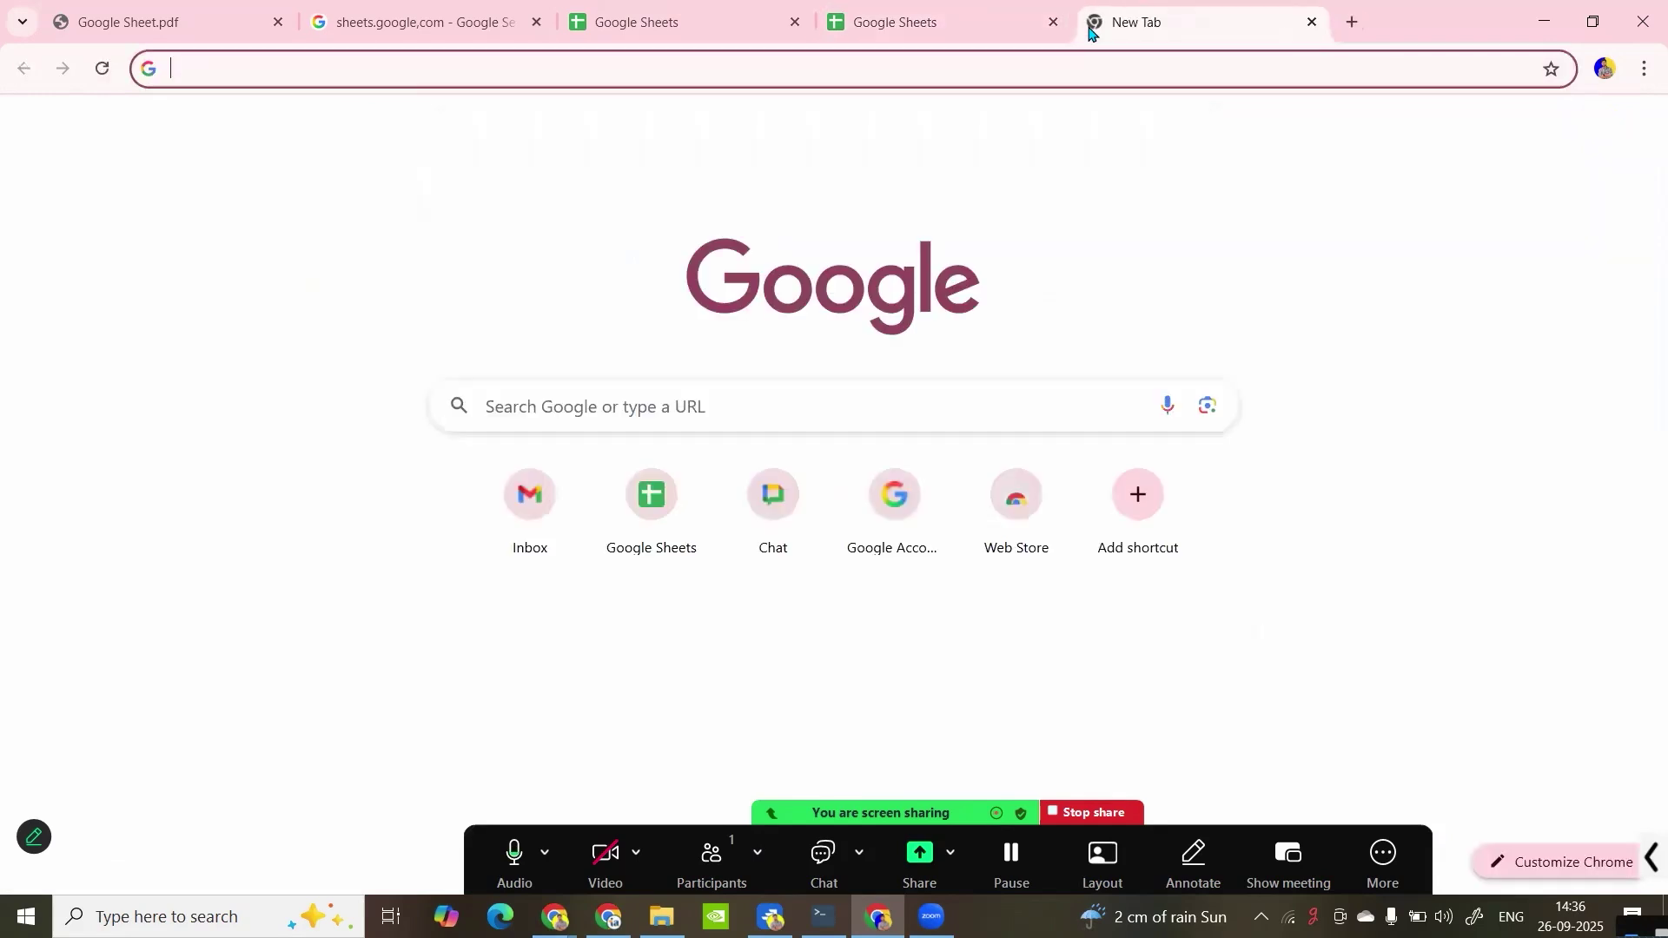
{"action": "left_click", "coordinate": [1579, 130]}
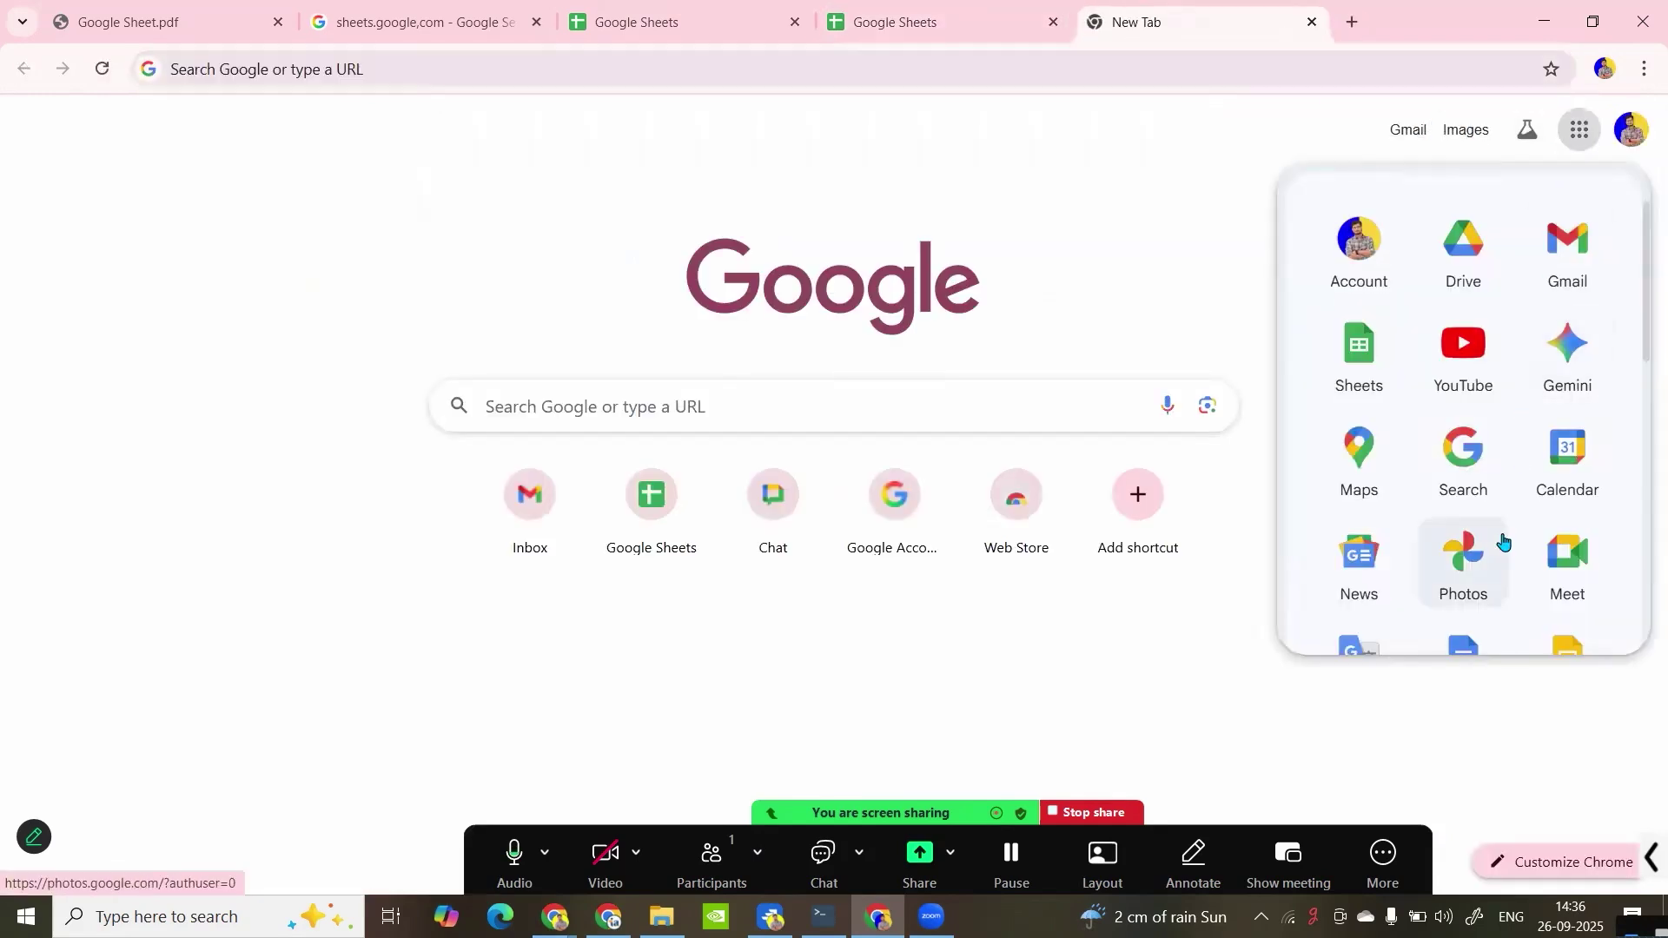
{"action": "scroll", "coordinate": [1510, 521], "scroll_direction": "down", "scroll_amount": 1}
{"action": "scroll", "coordinate": [1505, 540], "scroll_direction": "up", "scroll_amount": 1}
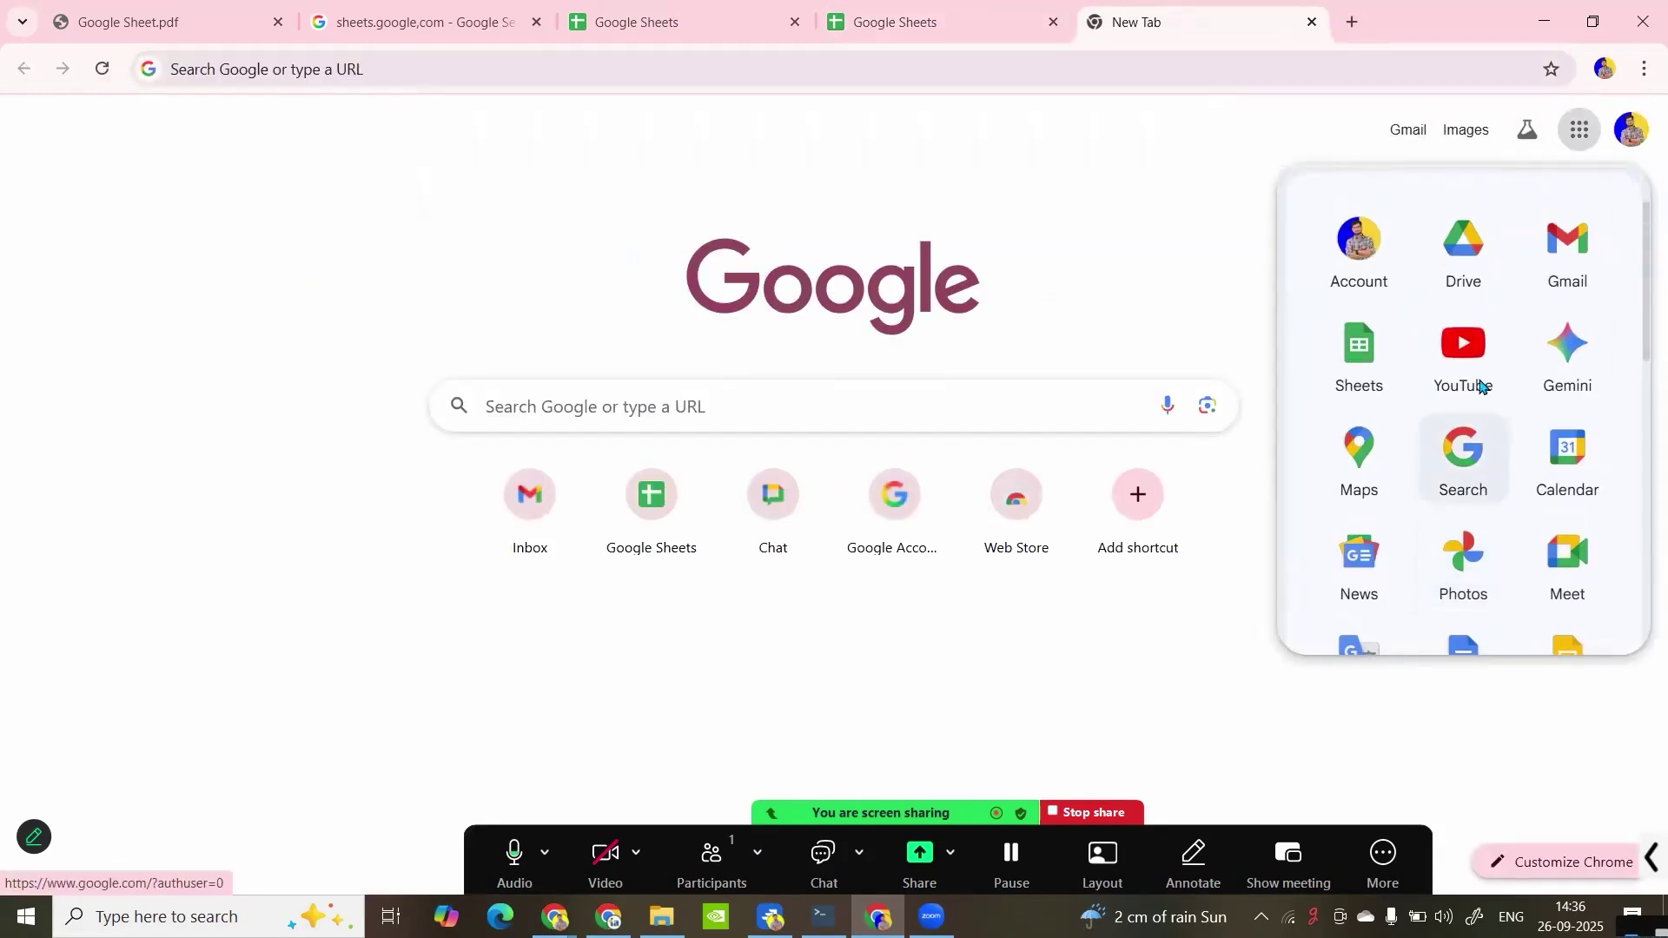
{"action": "left_click", "coordinate": [1465, 250]}
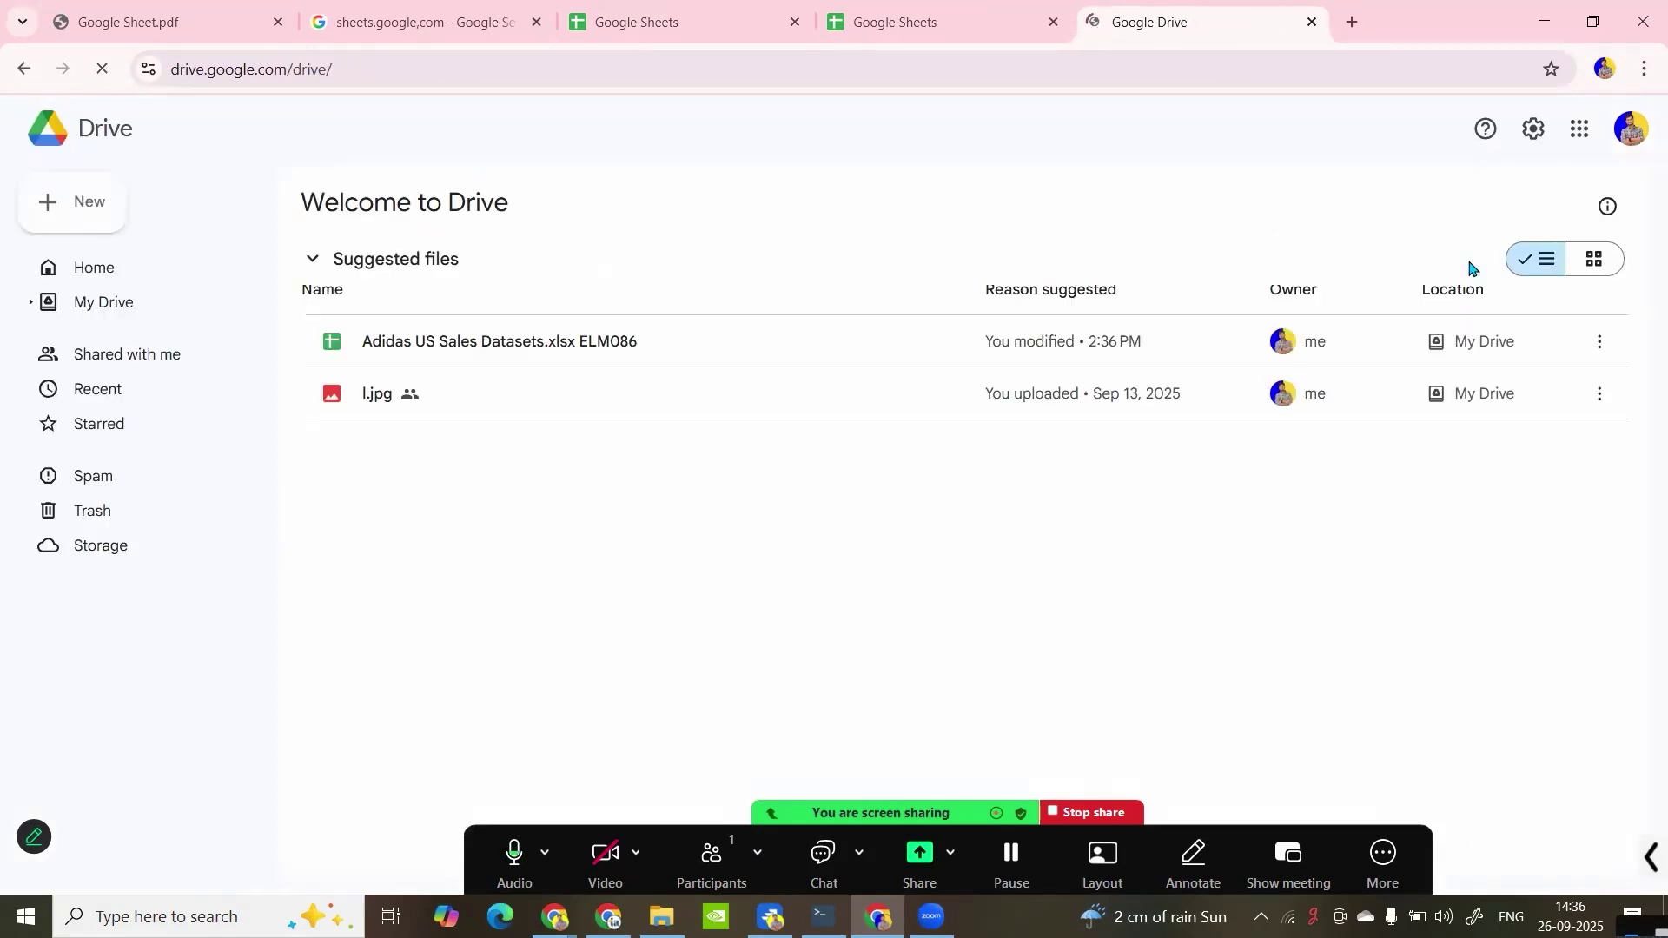
Step: Move the Adidas US Sales Datasets.xlsx ELM086 file from the suggested files to the trash
{"action": "left_click", "coordinate": [1598, 350]}
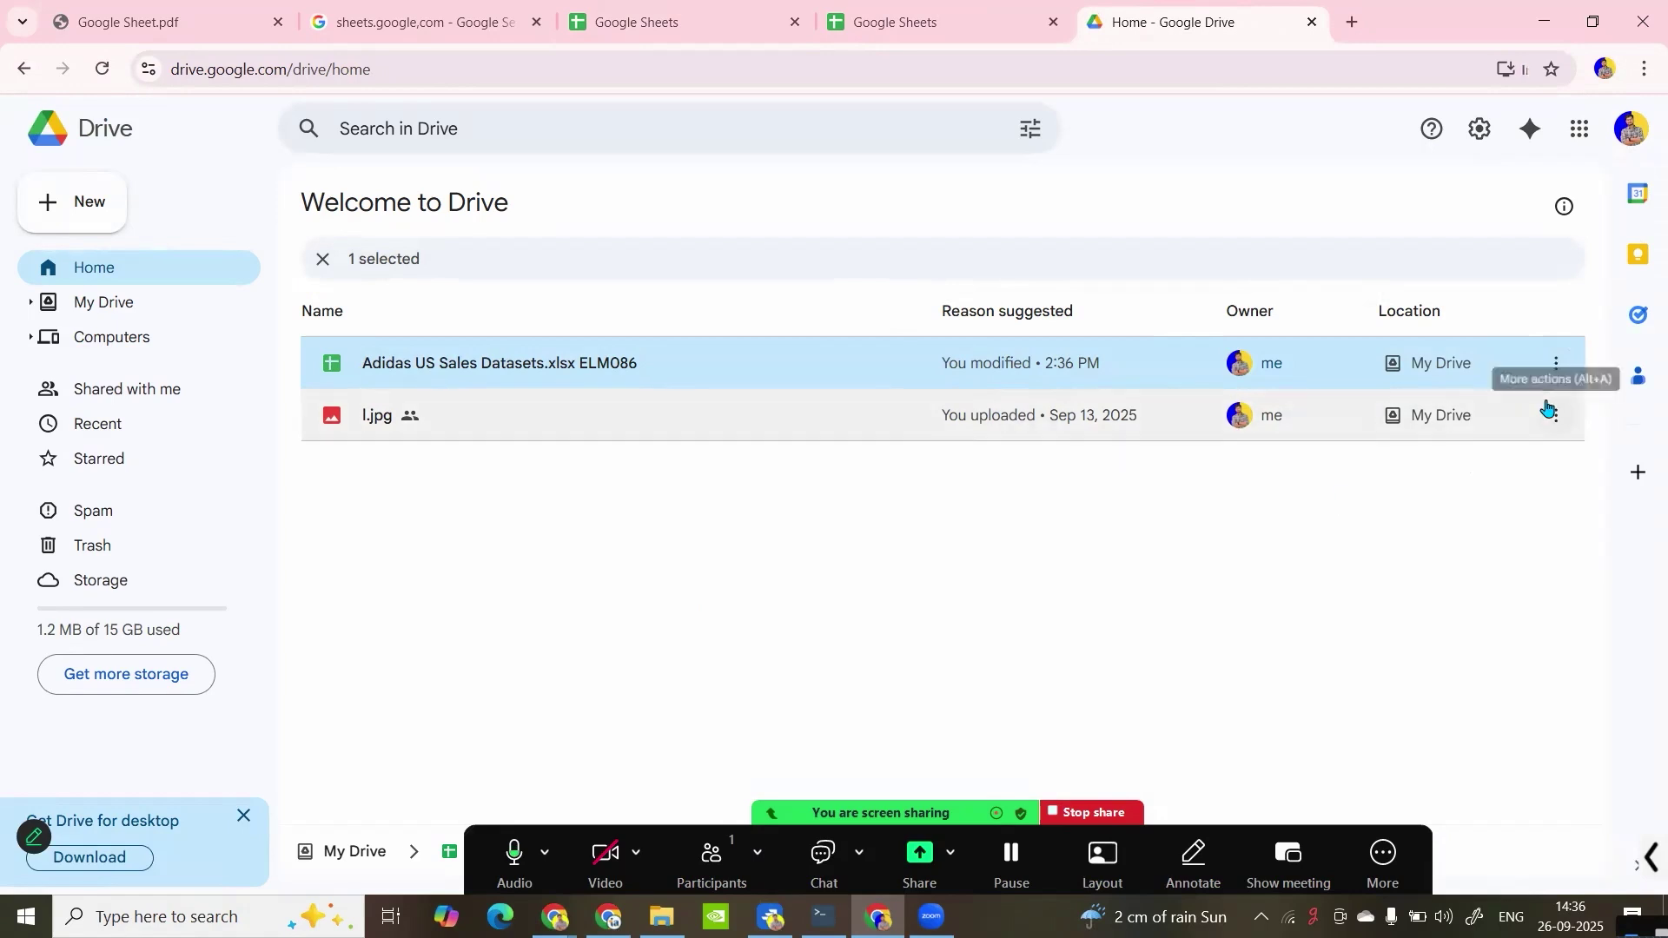
{"action": "left_click", "coordinate": [1558, 362]}
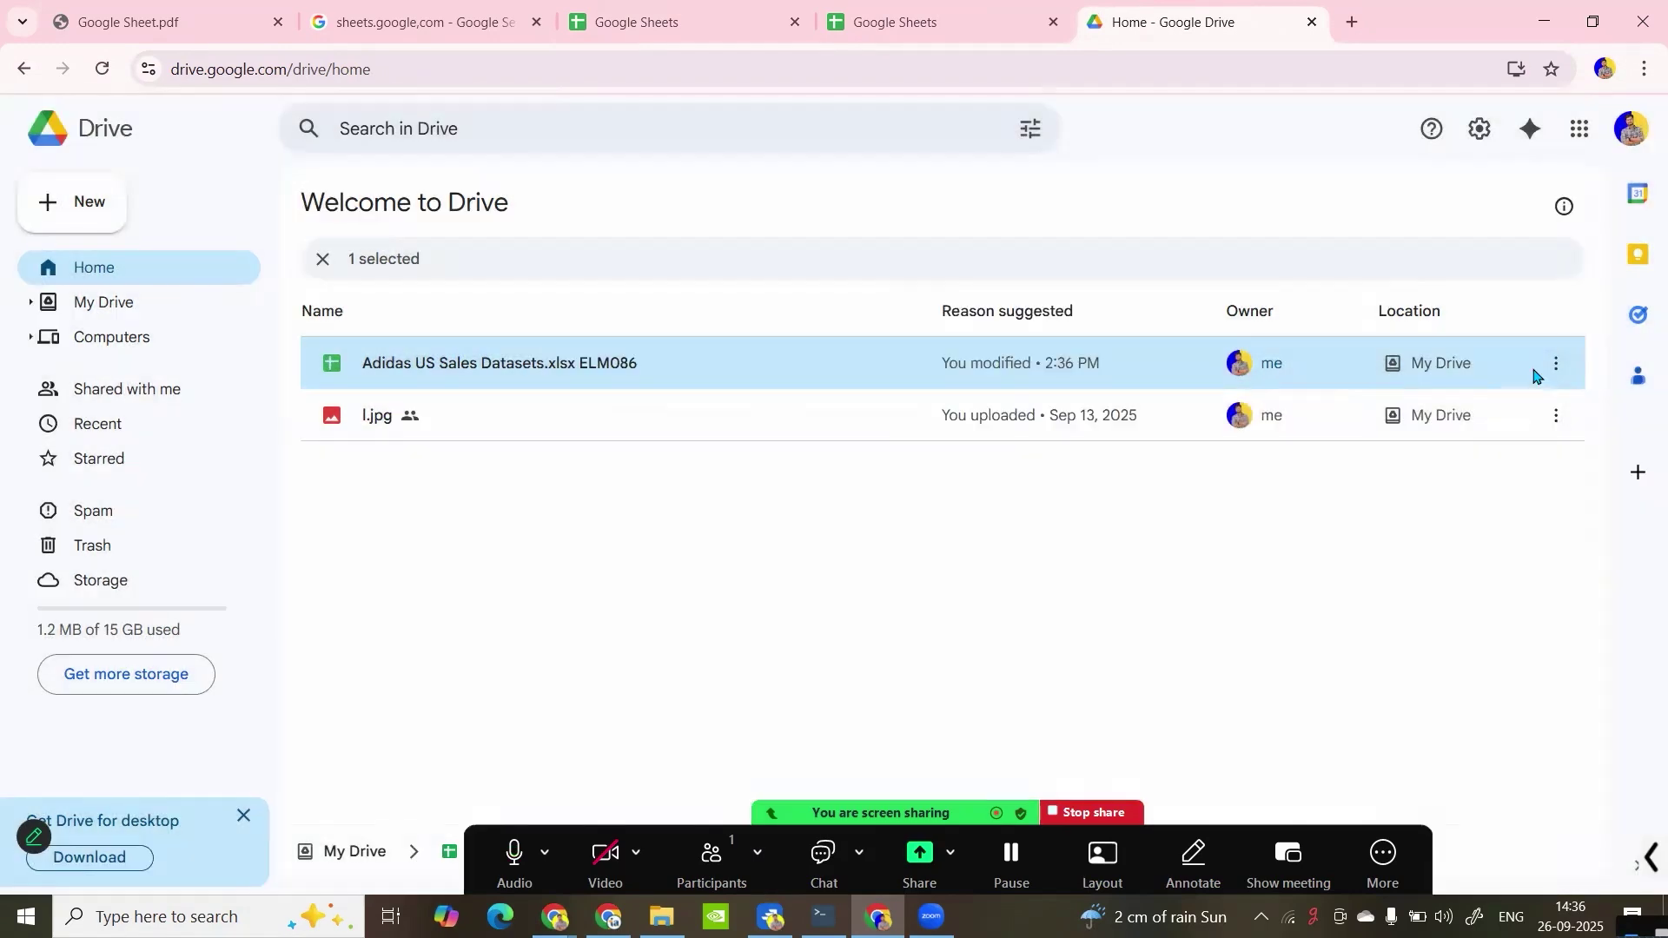
{"action": "left_click", "coordinate": [1553, 367]}
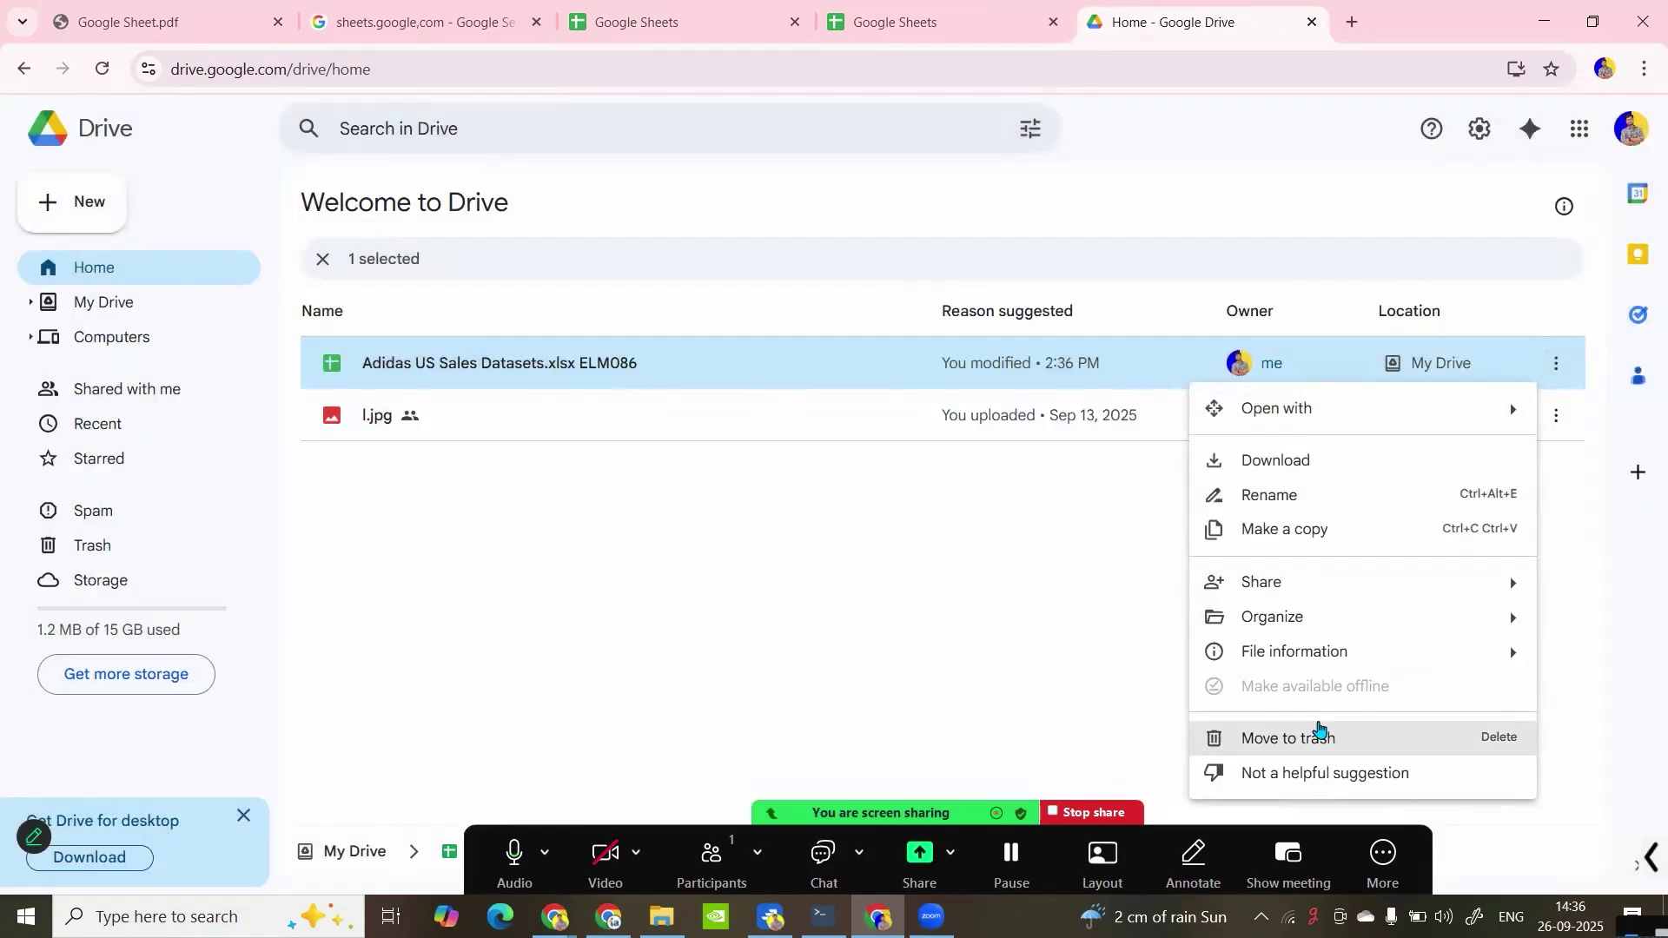
{"action": "left_click", "coordinate": [1320, 731]}
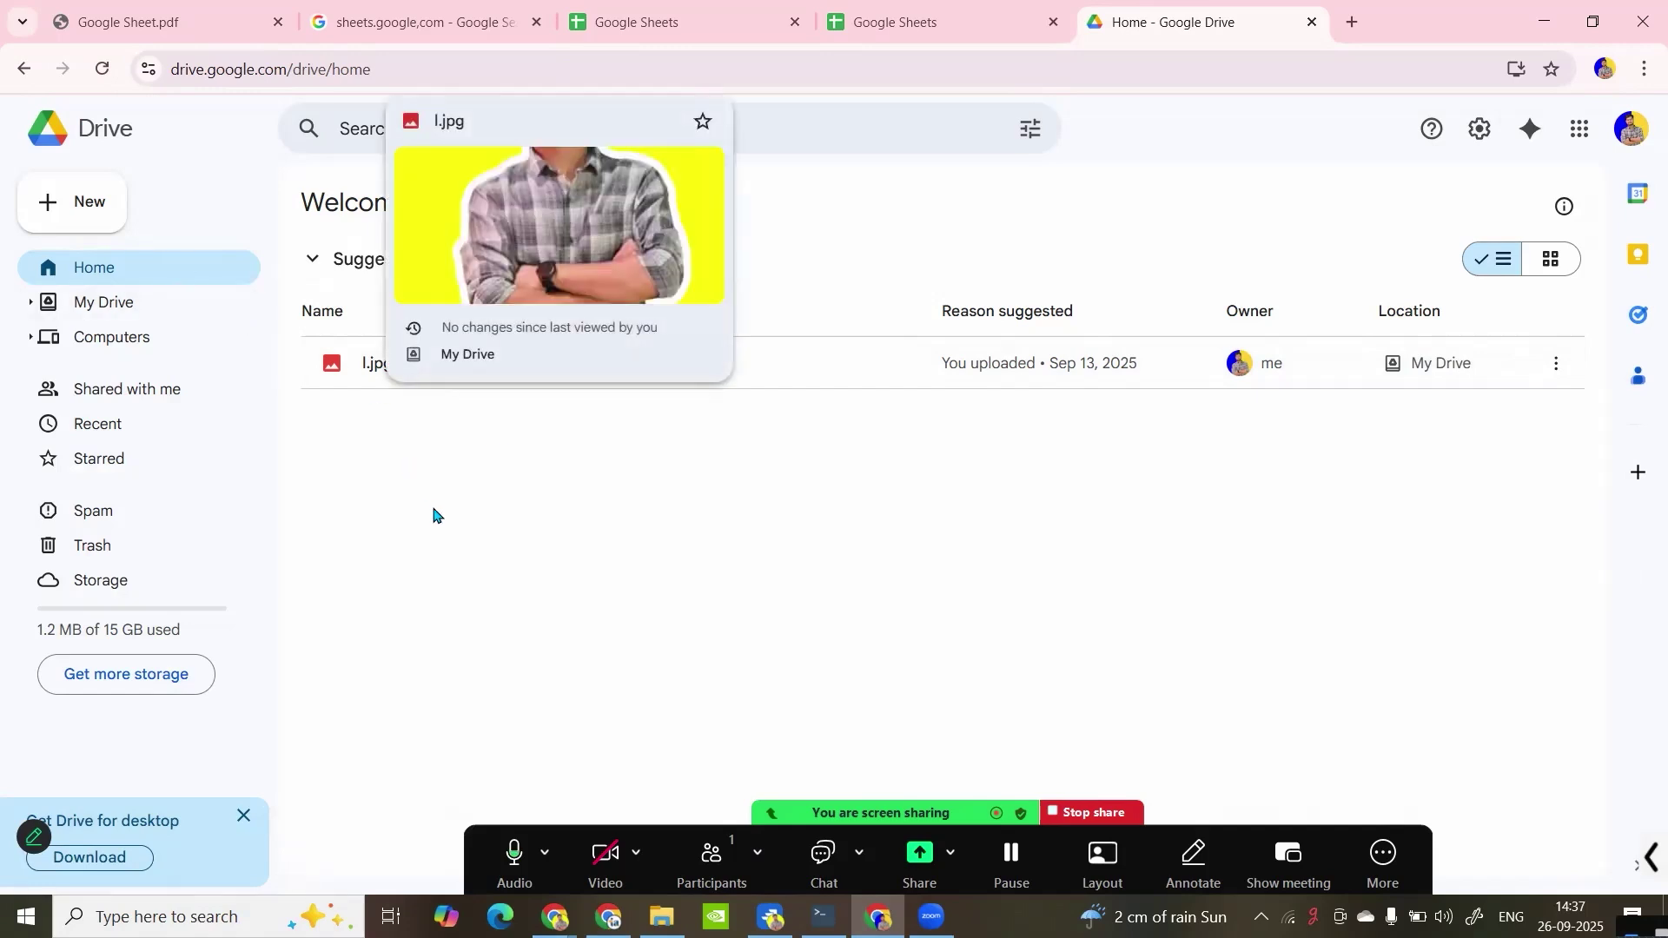
Step: Examine the item types that can be created in Drive, including the additional Google apps
{"action": "left_click", "coordinate": [85, 208]}
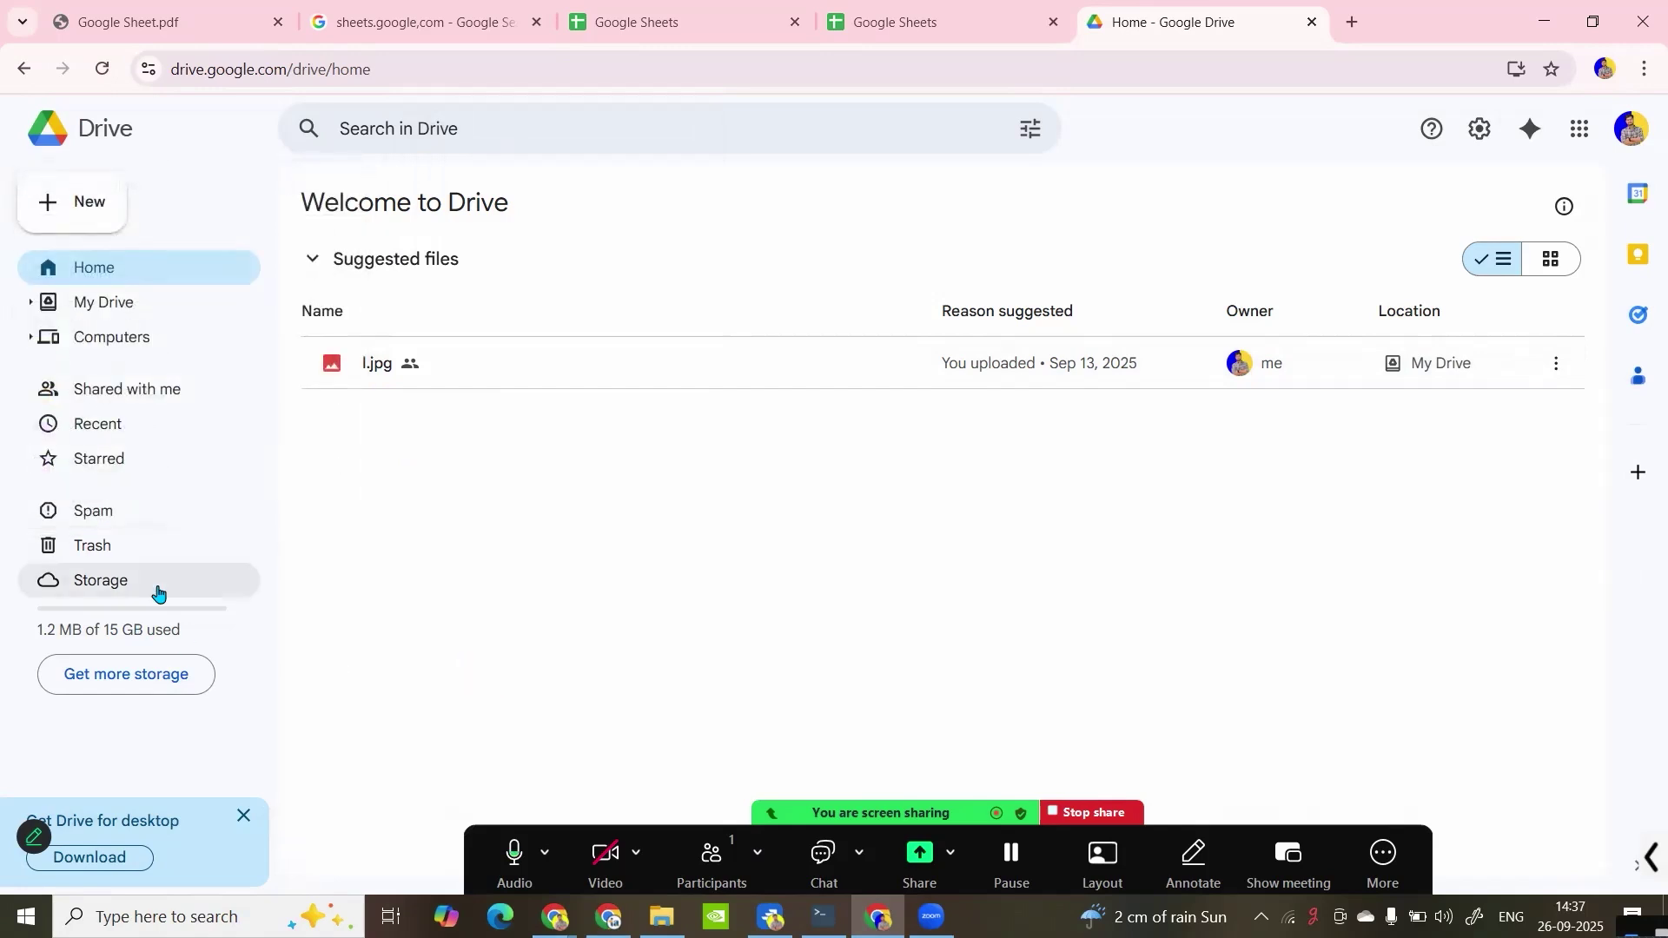
{"action": "mouse_move", "coordinate": [157, 588]}
{"action": "left_mouse_down"}
{"action": "mouse_move", "coordinate": [122, 670]}
{"action": "mouse_move", "coordinate": [75, 633]}
{"action": "left_mouse_up"}
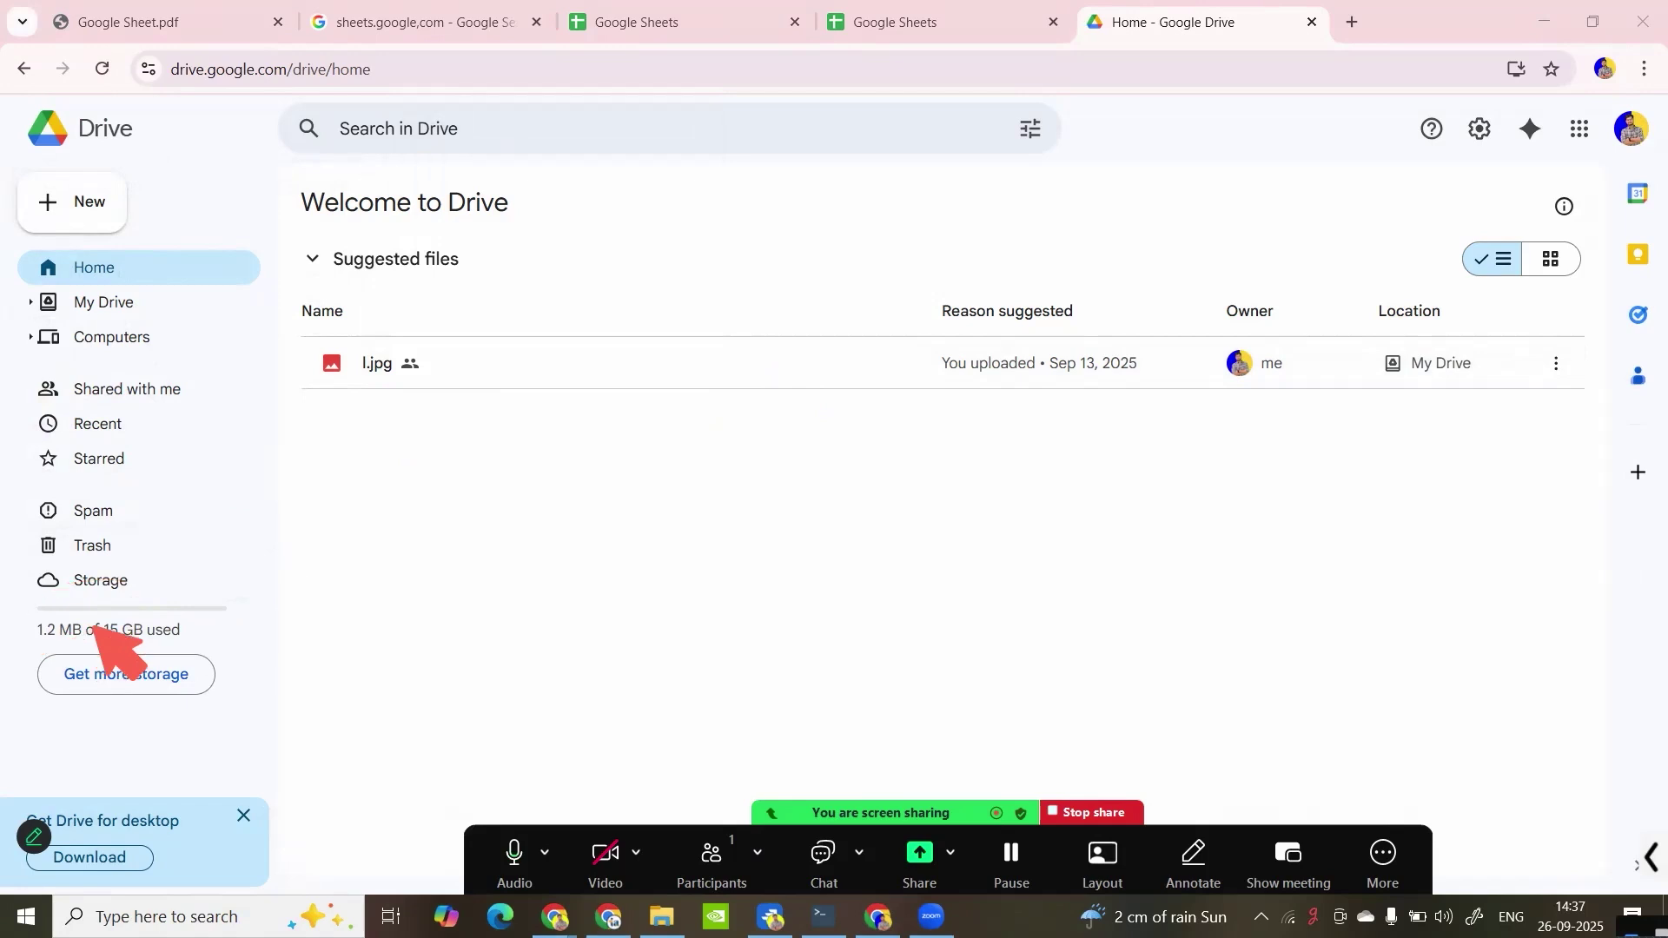
{"action": "left_click", "coordinate": [79, 207]}
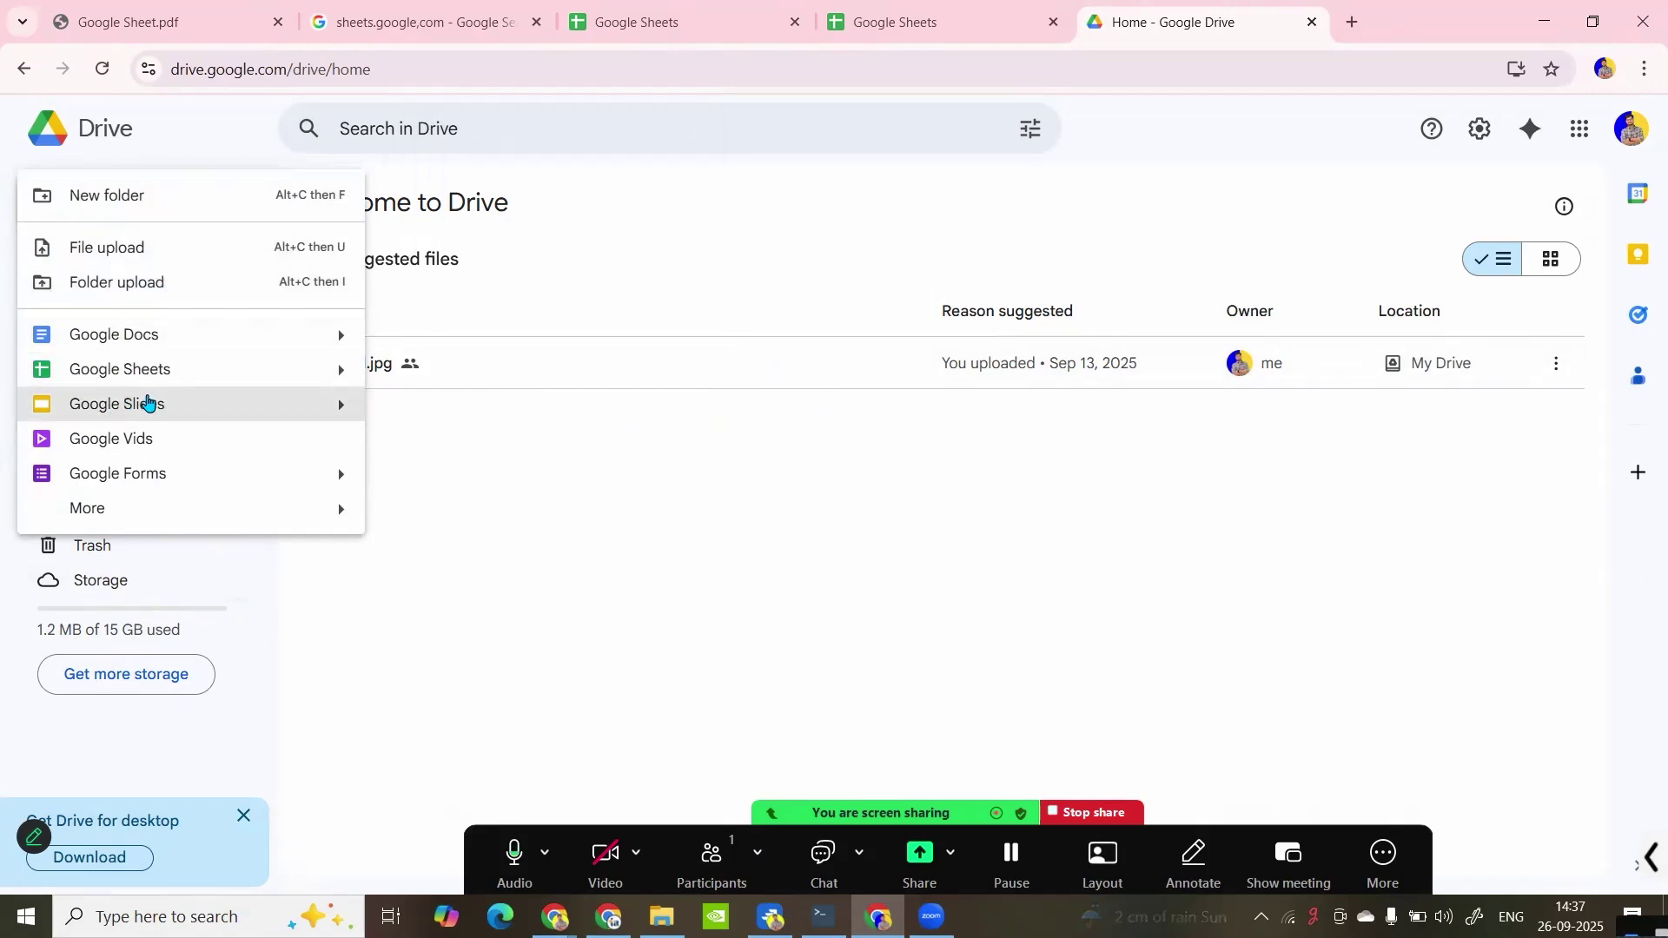
{"action": "mouse_move", "coordinate": [283, 521]}
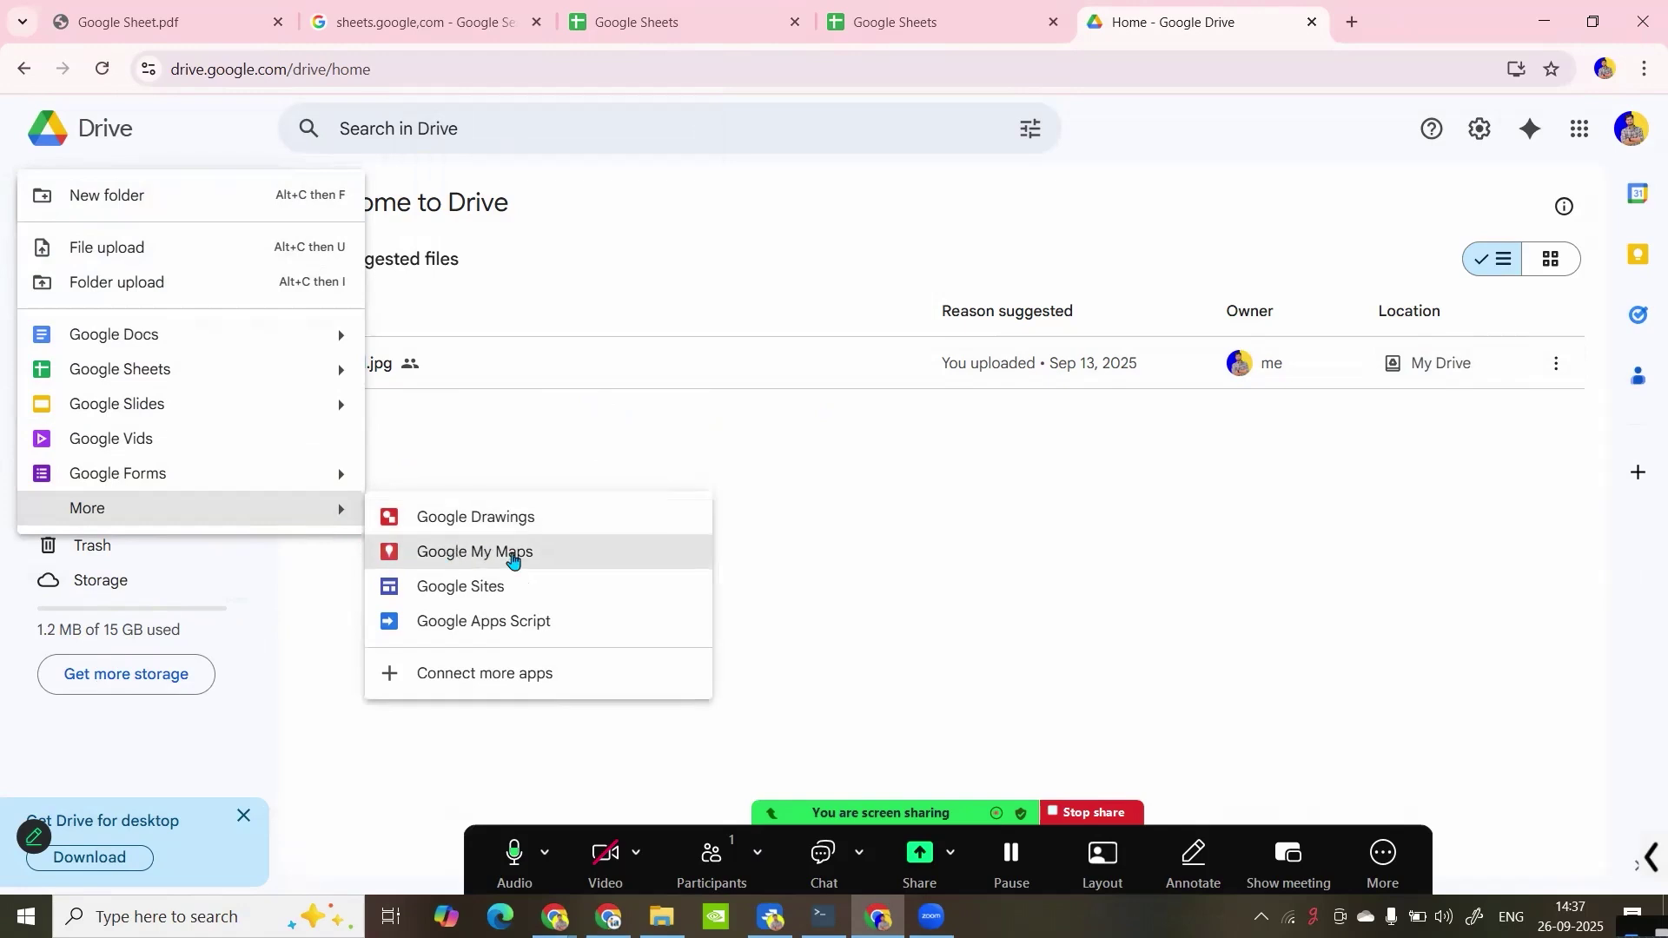
{"action": "left_click", "coordinate": [463, 458]}
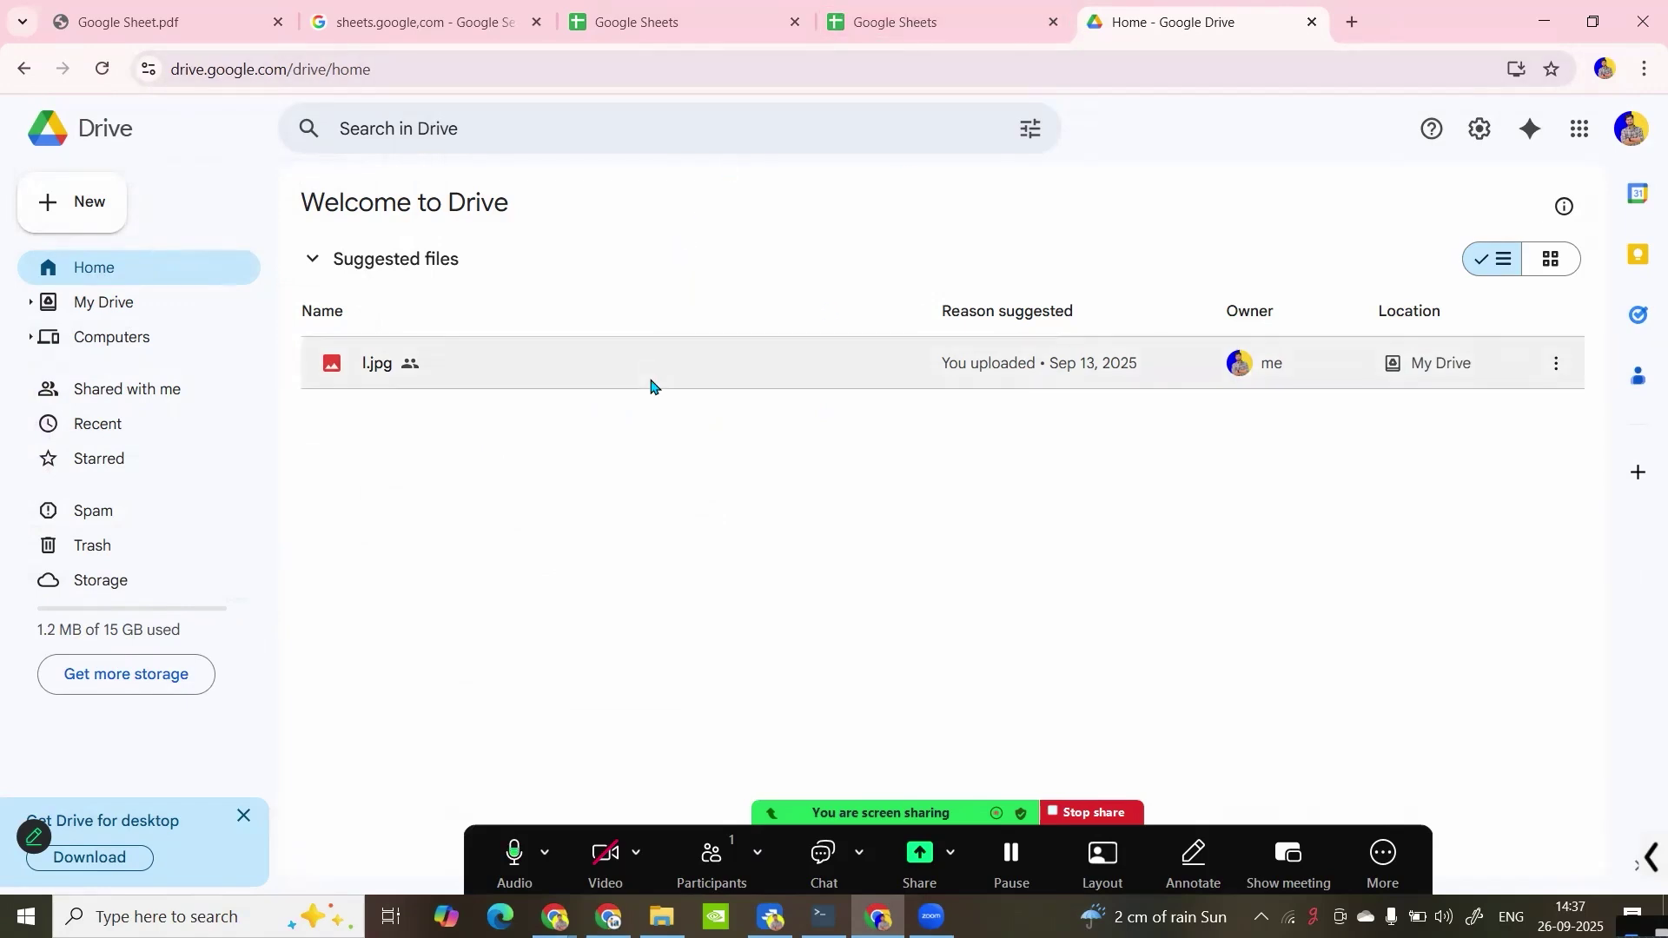
{"action": "key", "text": "ctrl+alt+g"}
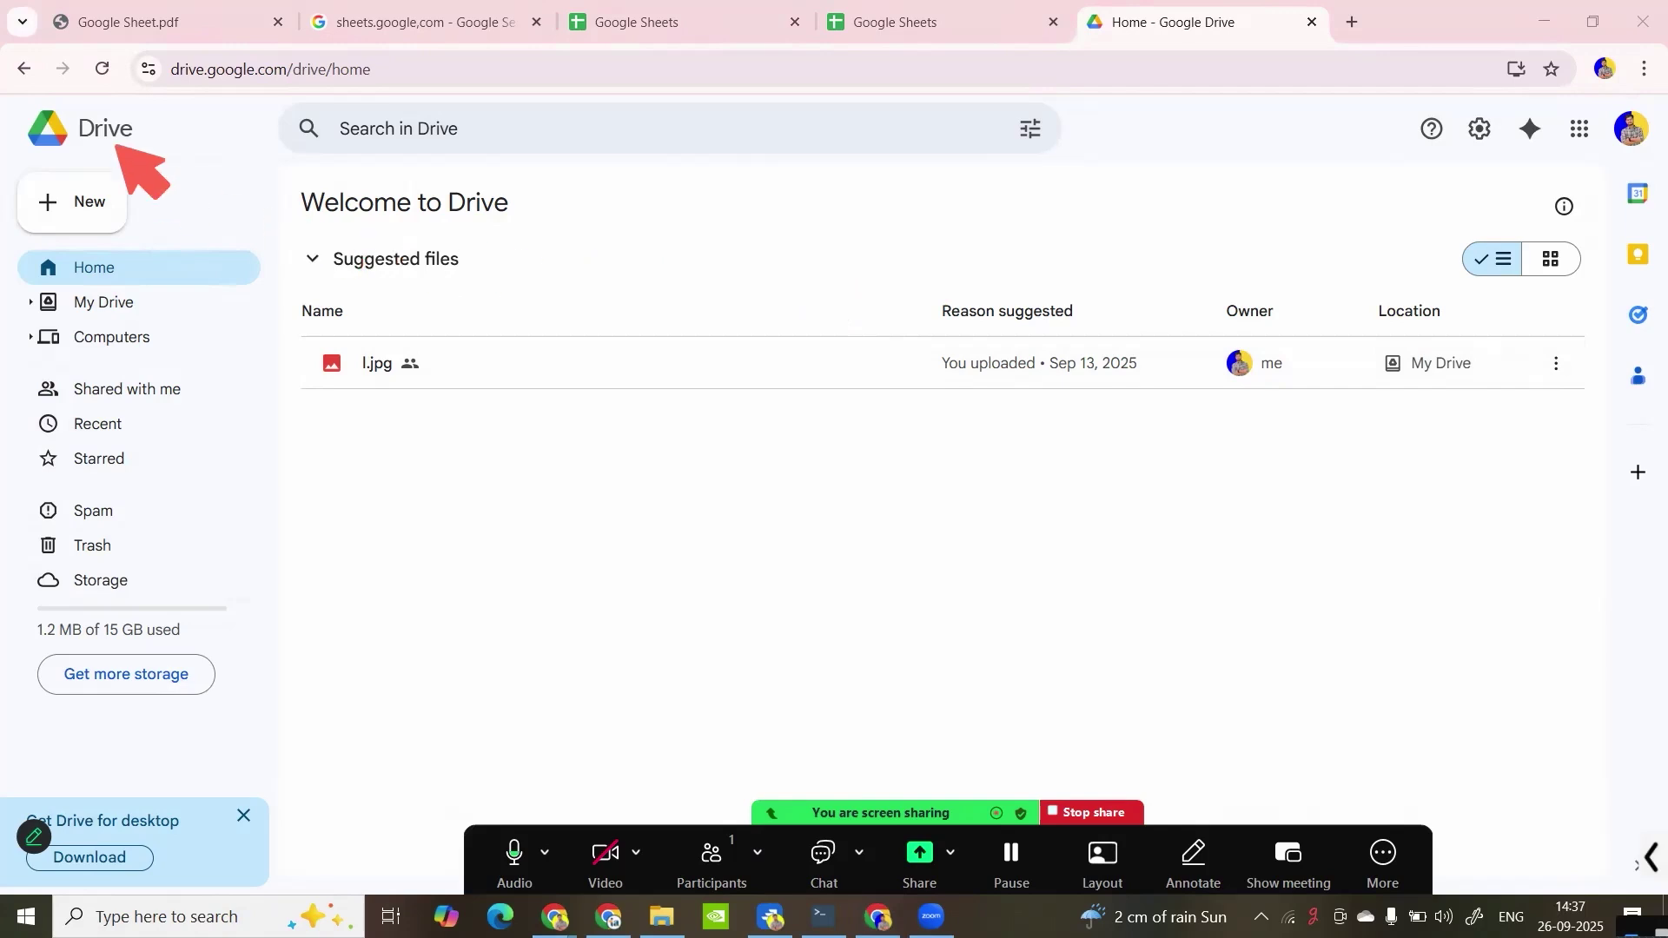
{"action": "left_click_drag", "start_coordinate": [103, 81], "coordinate": [13, 89]}
{"action": "key", "text": "Delete"}
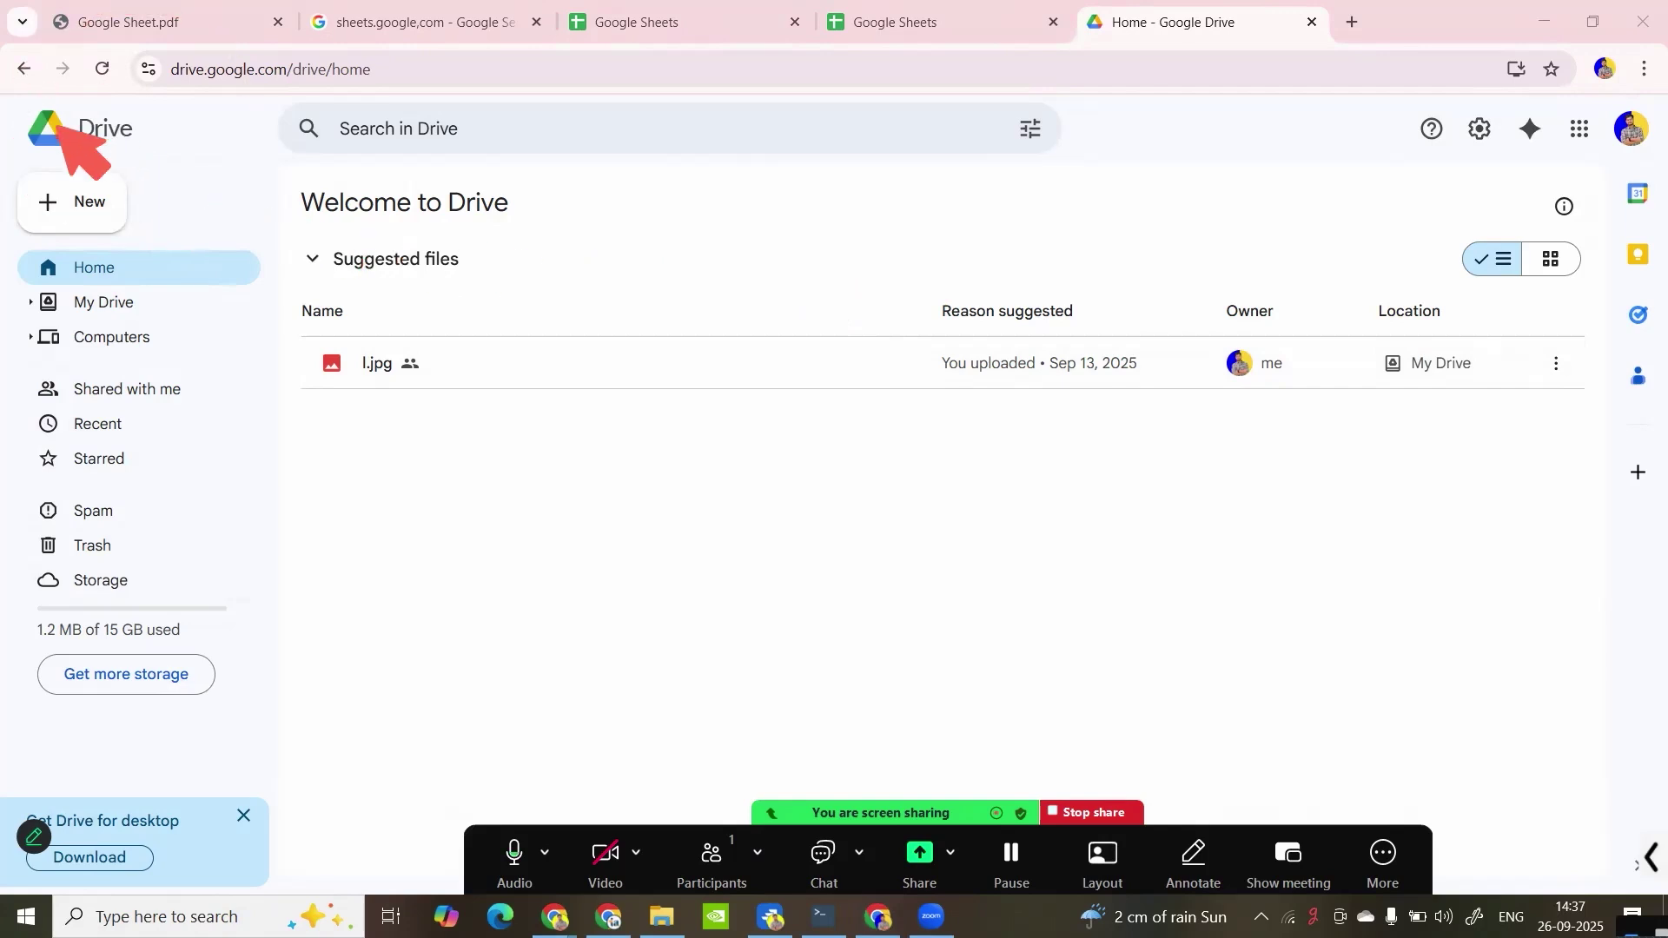
{"action": "key", "text": "Escape"}
Step: Create a blank Google Sheets spreadsheet from Google Drive and select cell C3 in it
{"action": "left_click", "coordinate": [65, 217]}
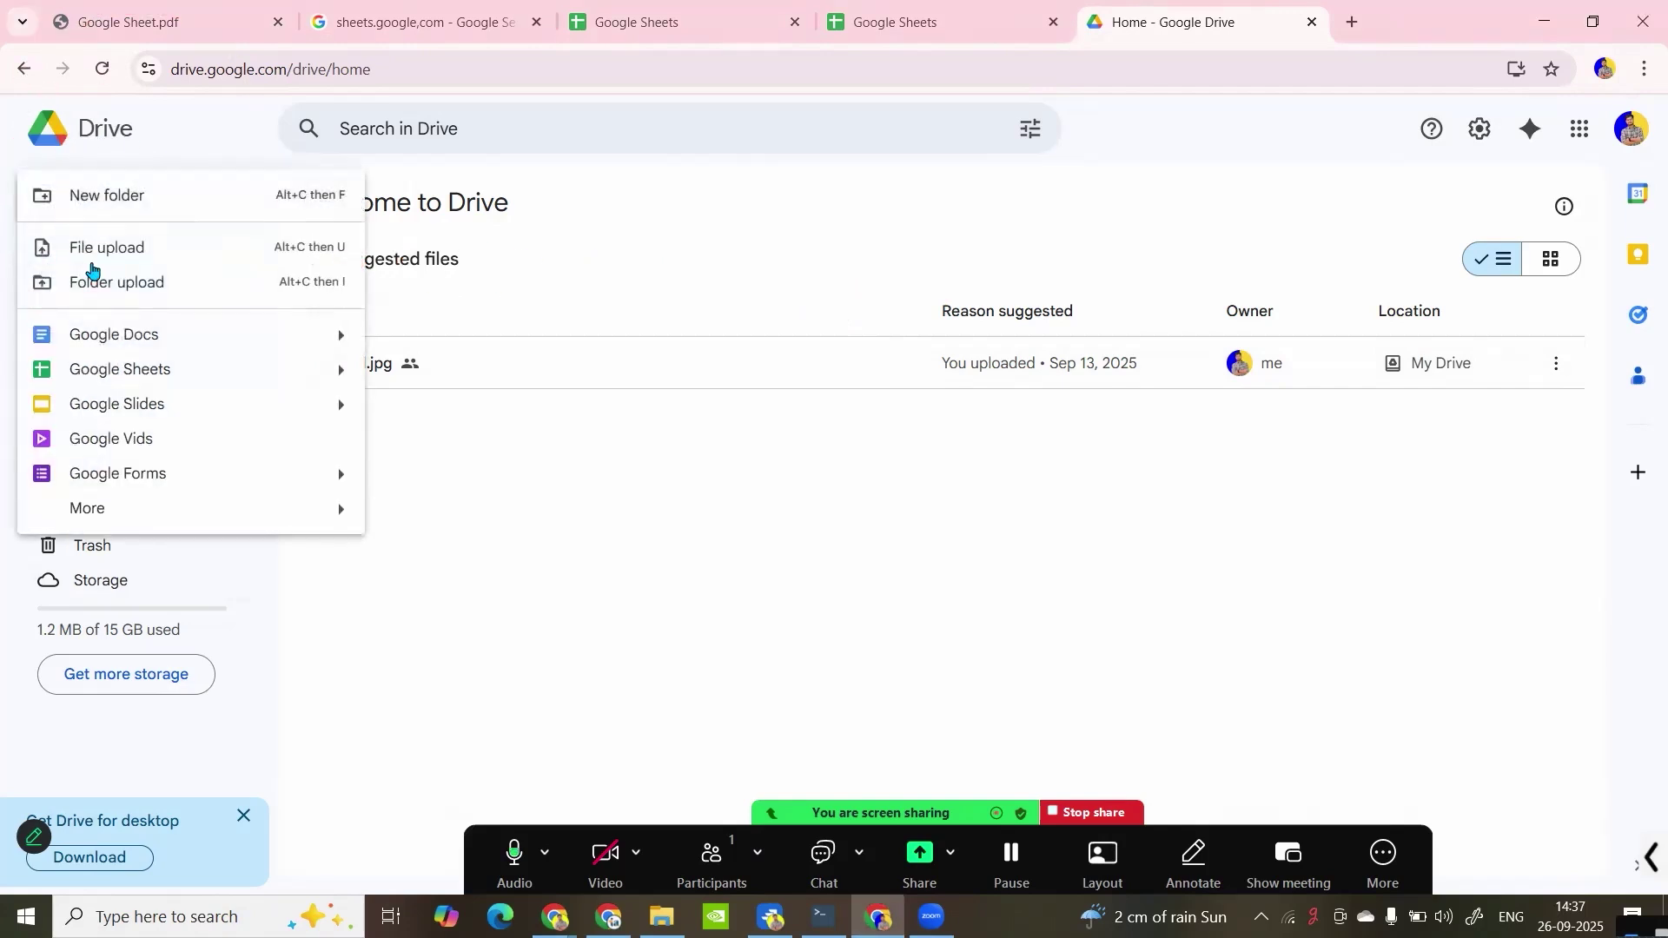
{"action": "left_click", "coordinate": [124, 370]}
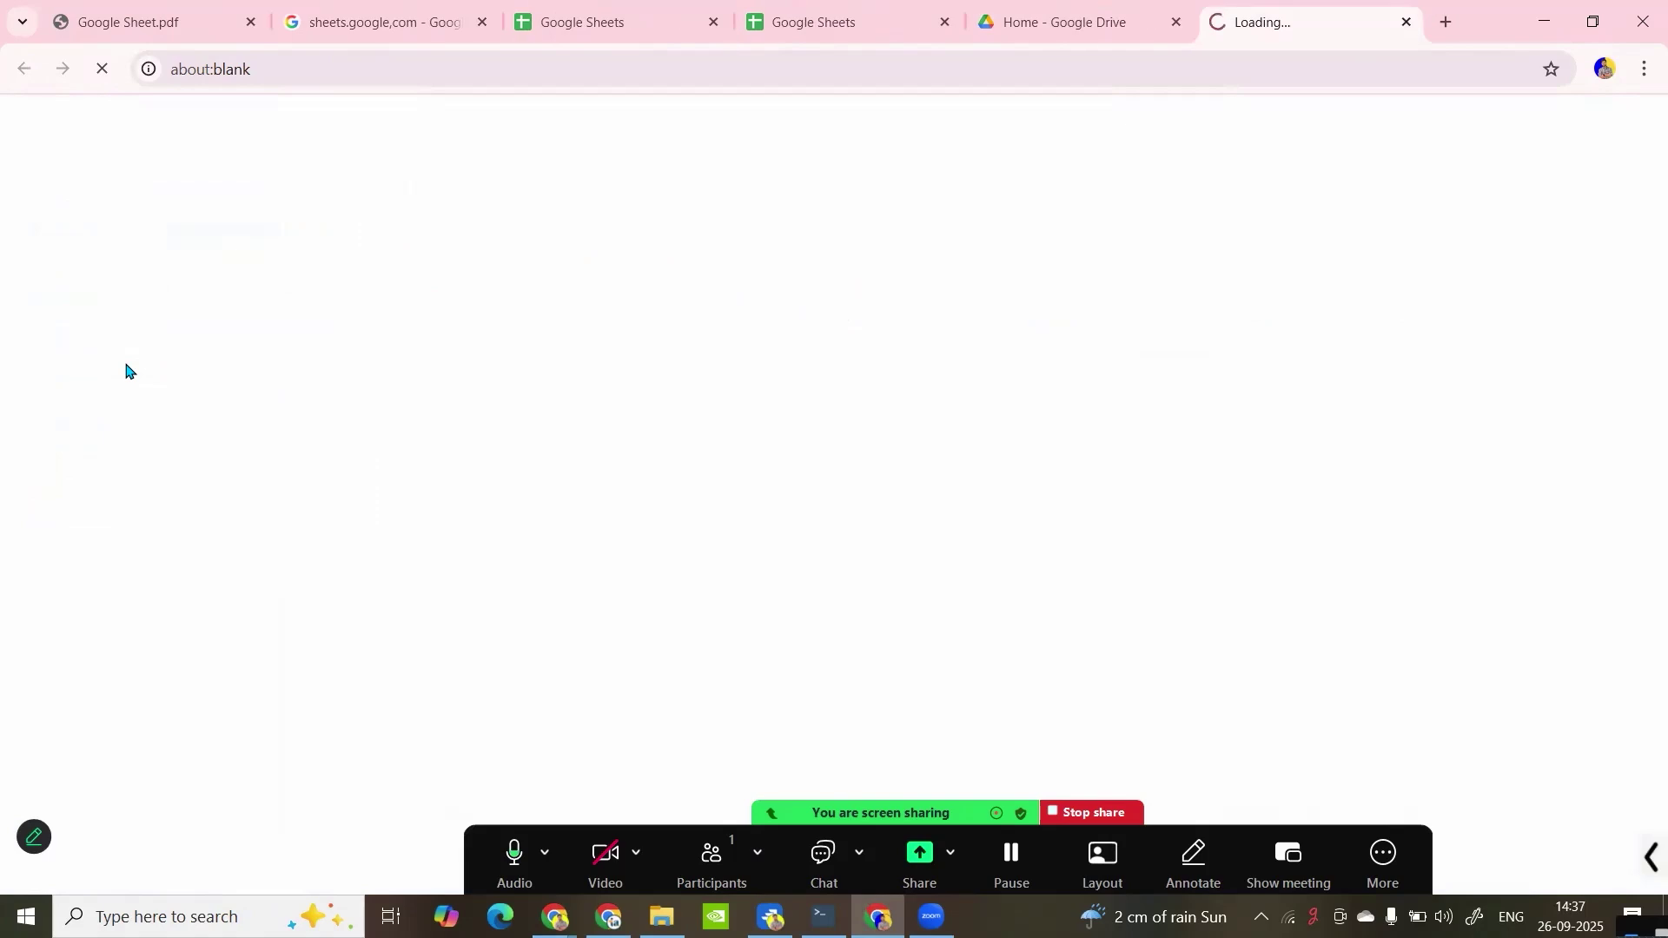
{"action": "left_click", "coordinate": [1176, 22]}
{"action": "left_click", "coordinate": [787, 7]}
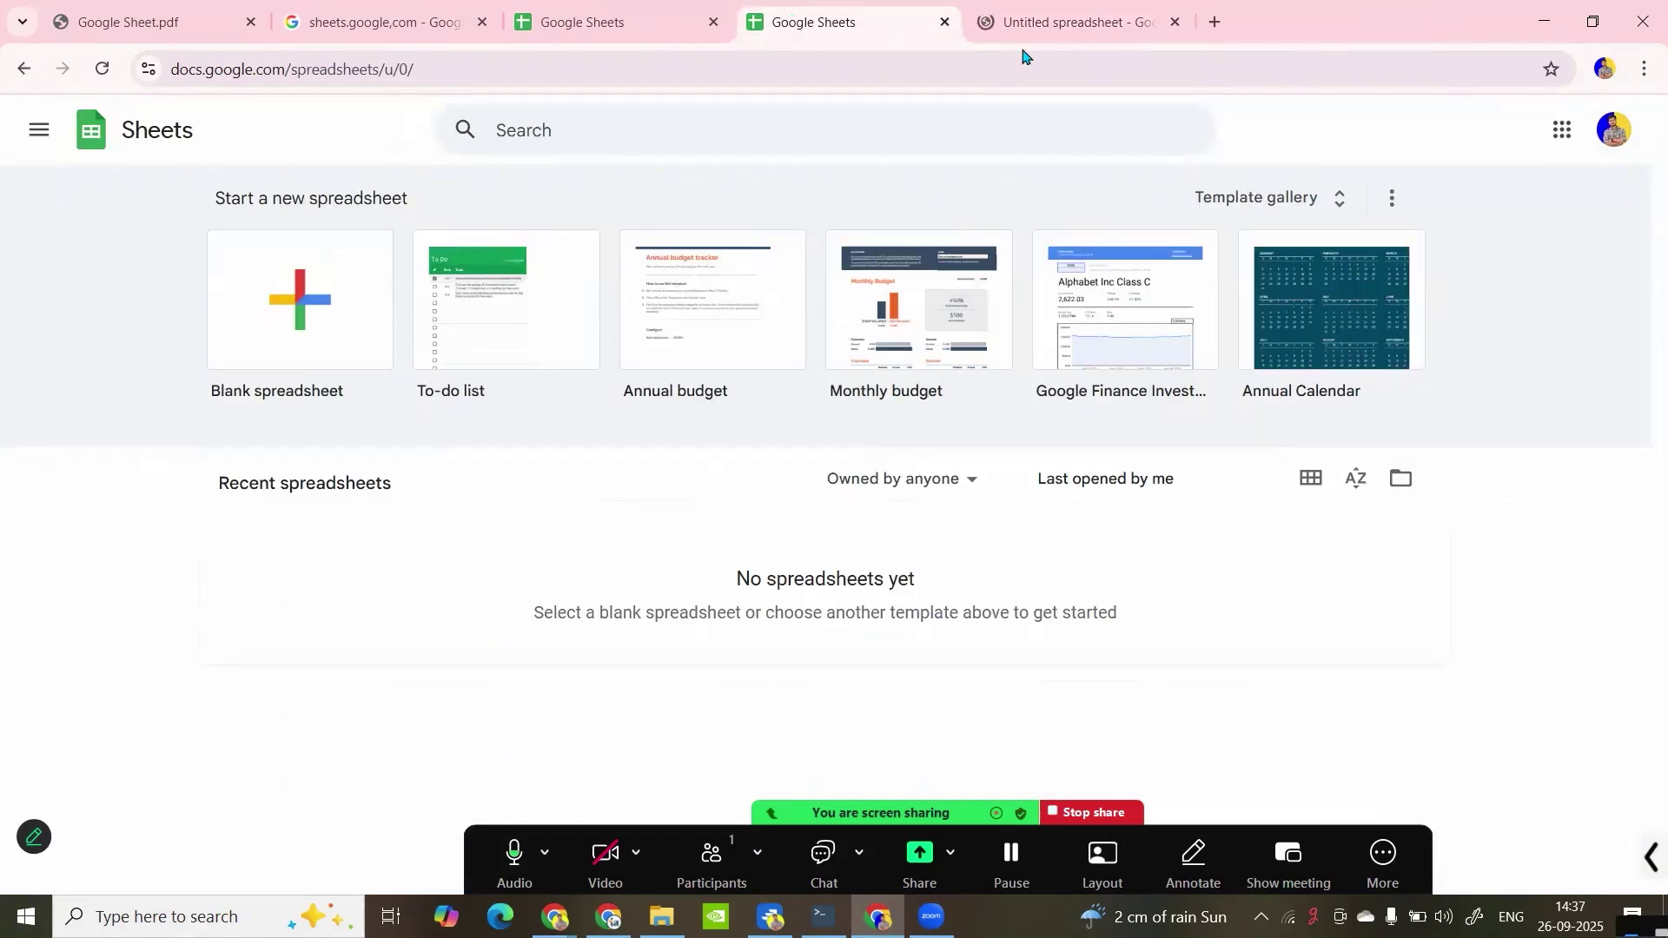
{"action": "left_click", "coordinate": [1061, 24]}
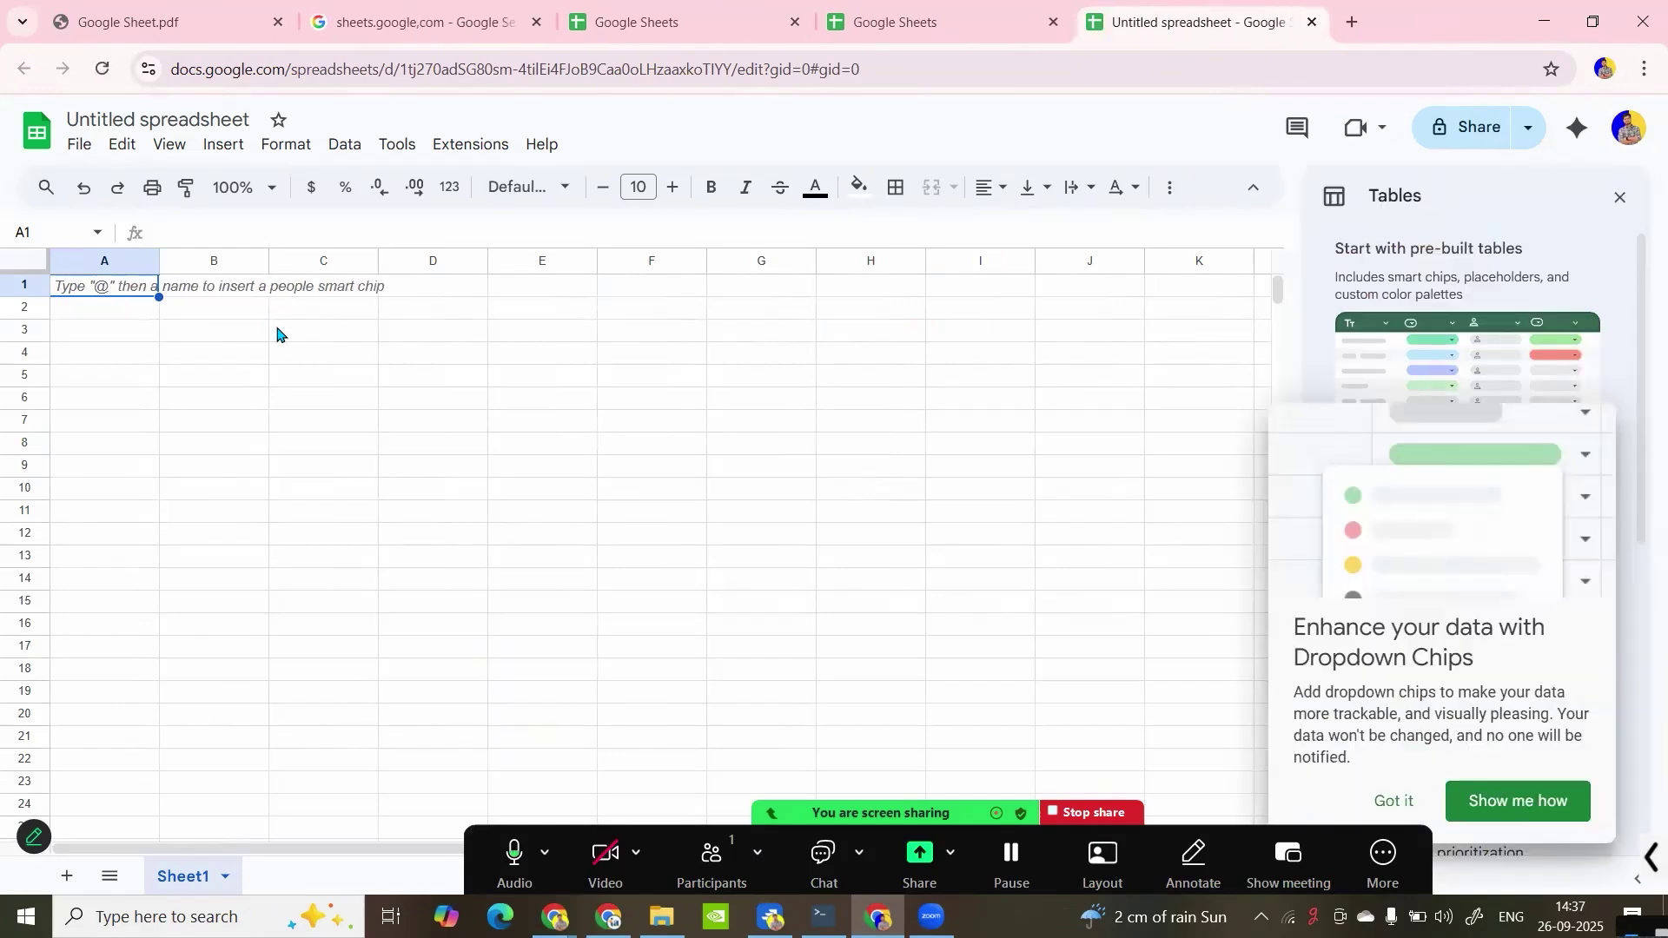
{"action": "left_click", "coordinate": [279, 334]}
Step: Compare the two open Google Sheets home page tabs with the untitled spreadsheet created from Drive
{"action": "left_click", "coordinate": [912, 27]}
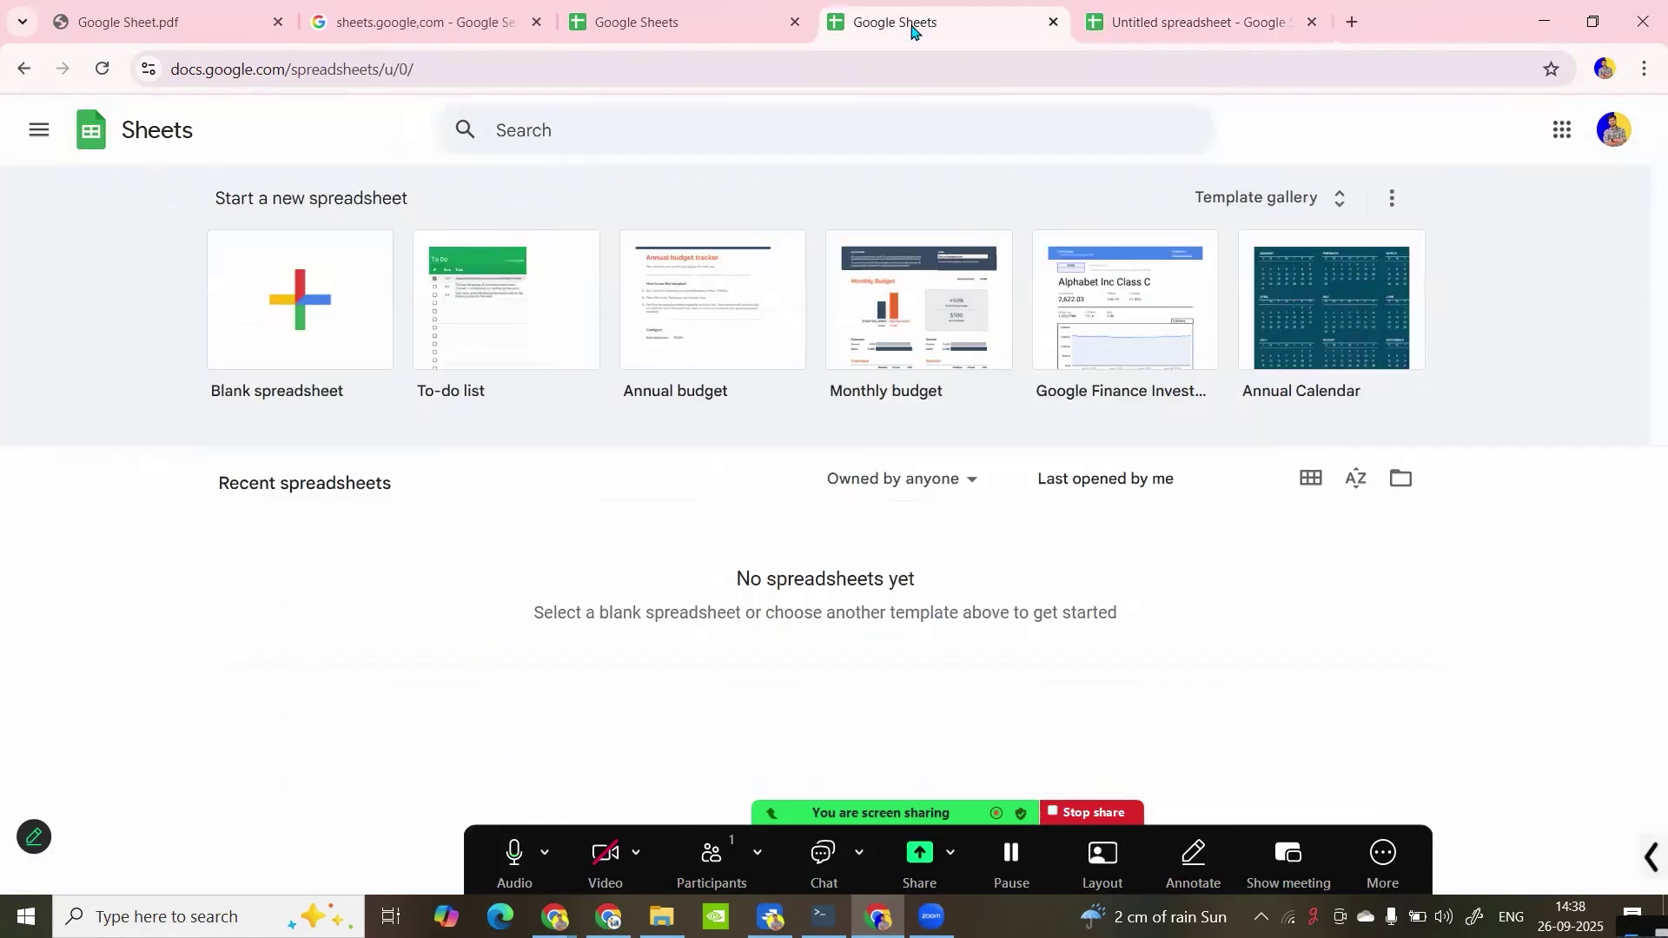
{"action": "left_click", "coordinate": [668, 11]}
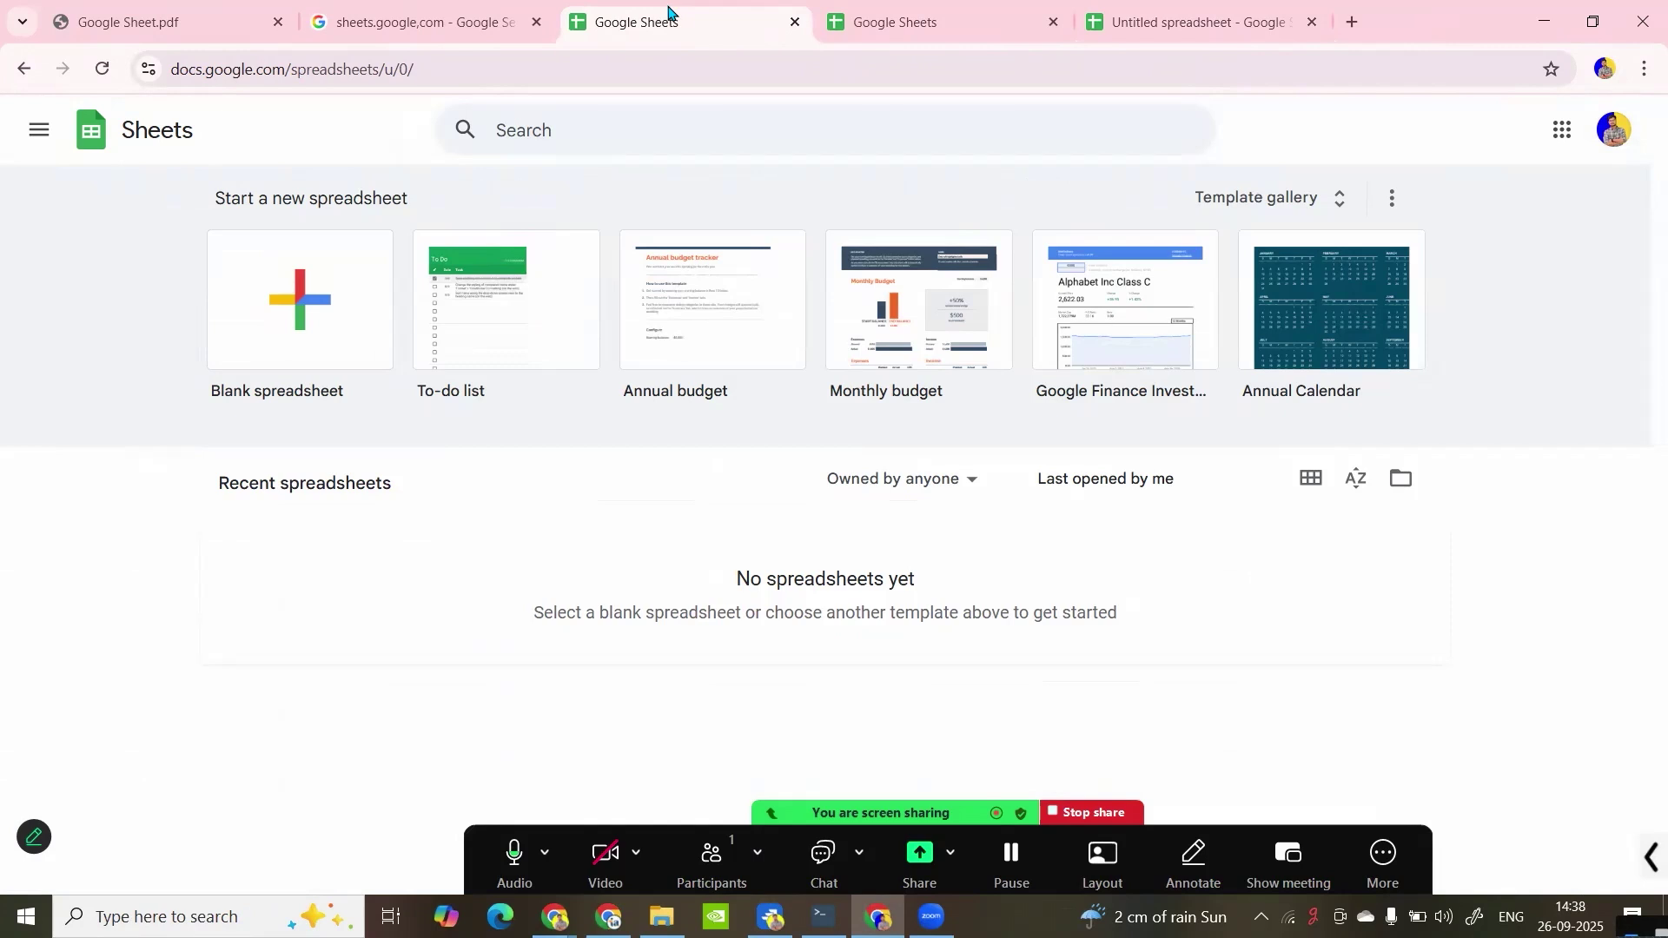
{"action": "left_click", "coordinate": [927, 10]}
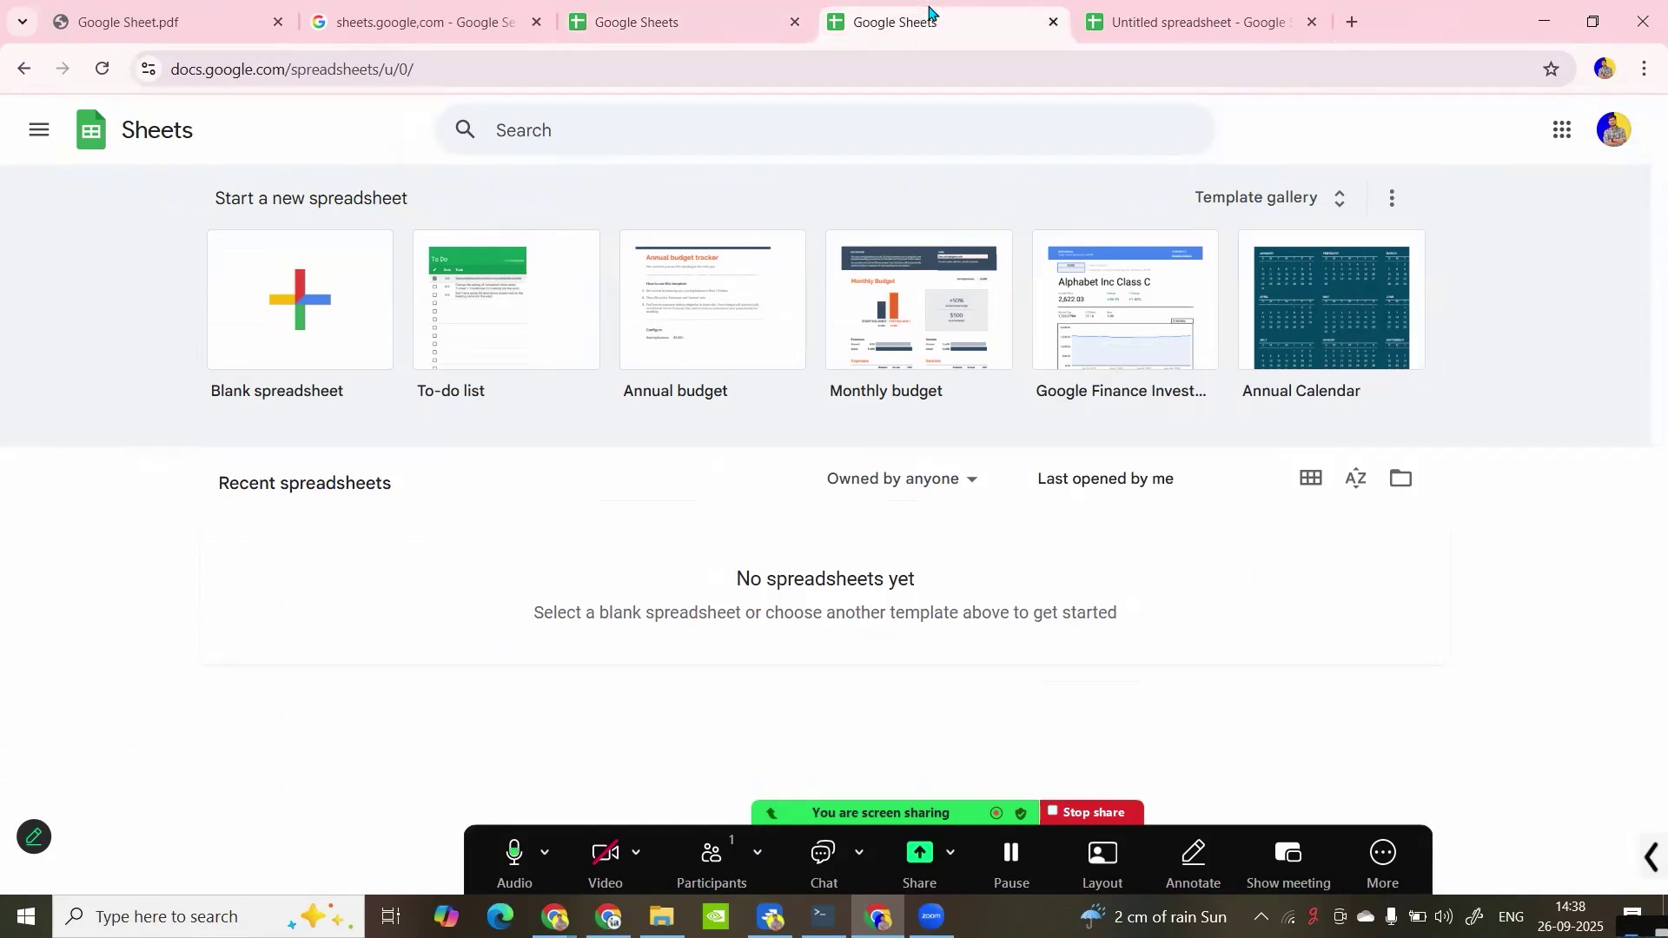
{"action": "left_click", "coordinate": [1158, 25]}
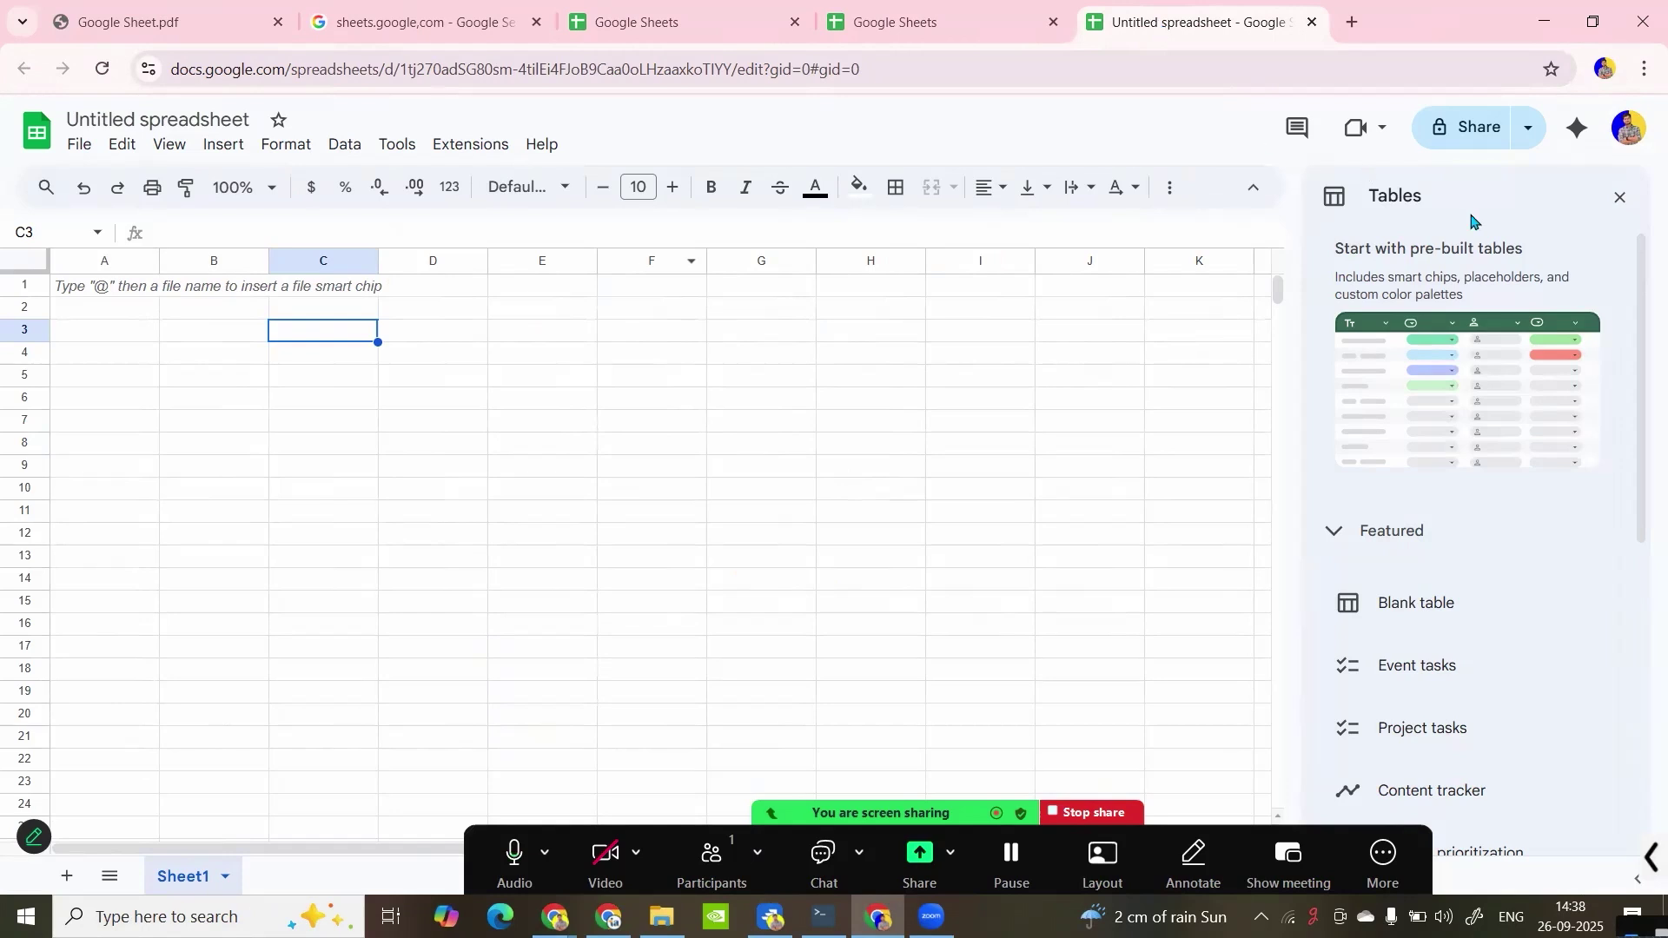
{"action": "left_click", "coordinate": [987, 11]}
{"action": "left_click", "coordinate": [685, 16]}
Step: Start another blank spreadsheet from the Google Sheets home page
{"action": "left_click", "coordinate": [886, 23]}
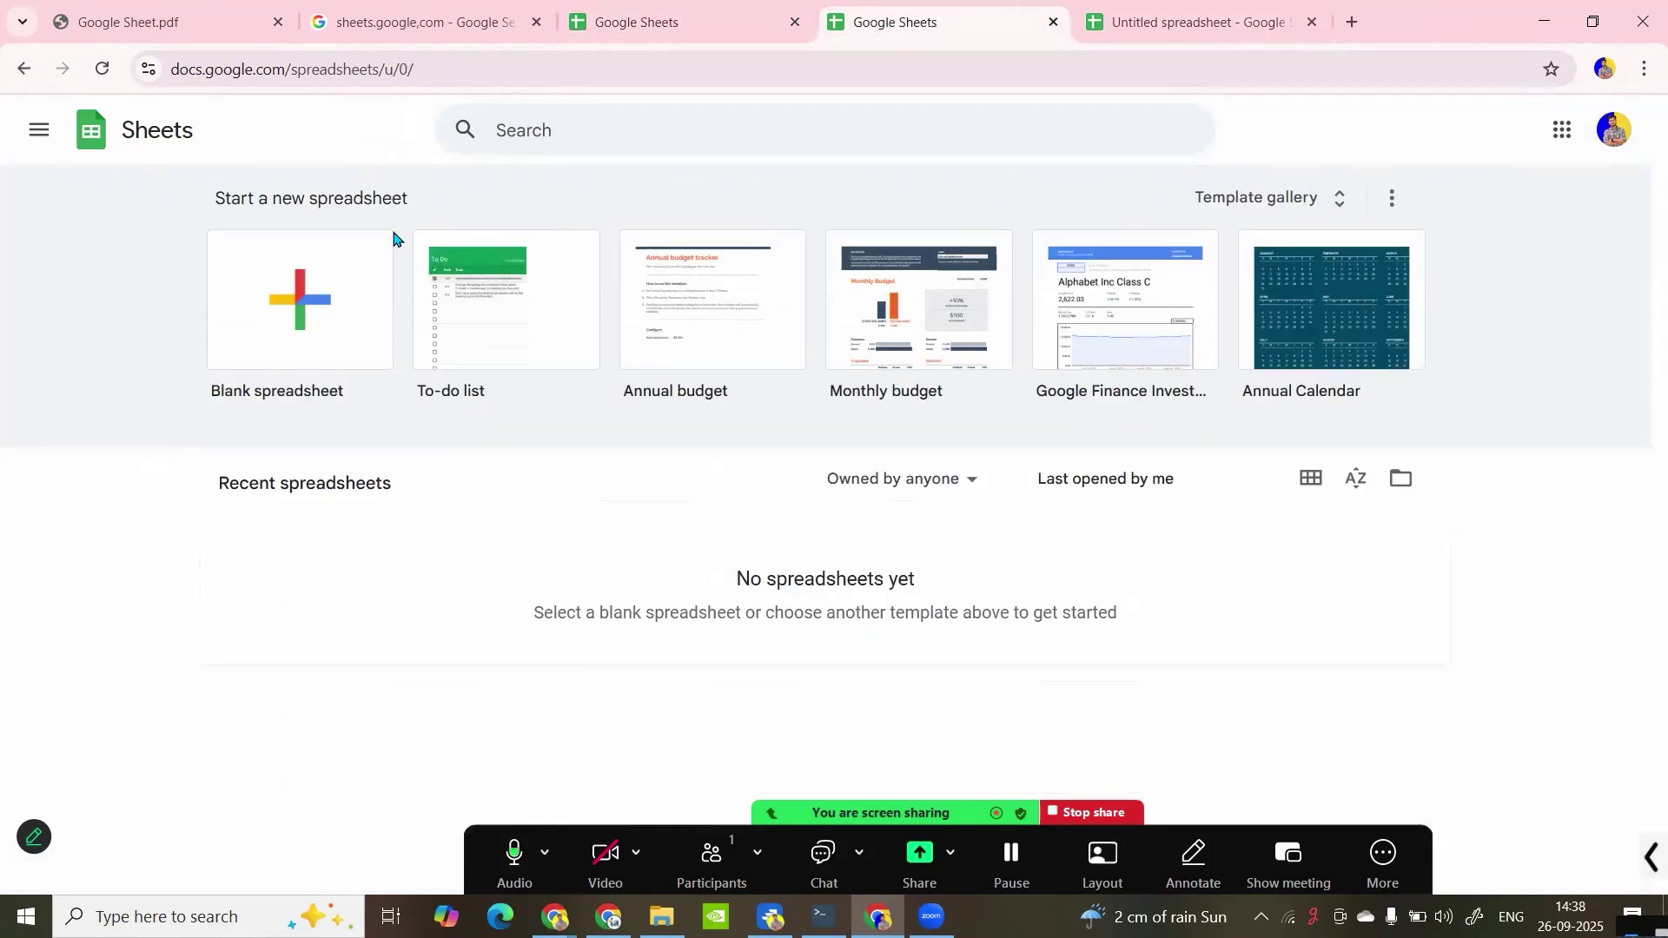
{"action": "left_click", "coordinate": [307, 339]}
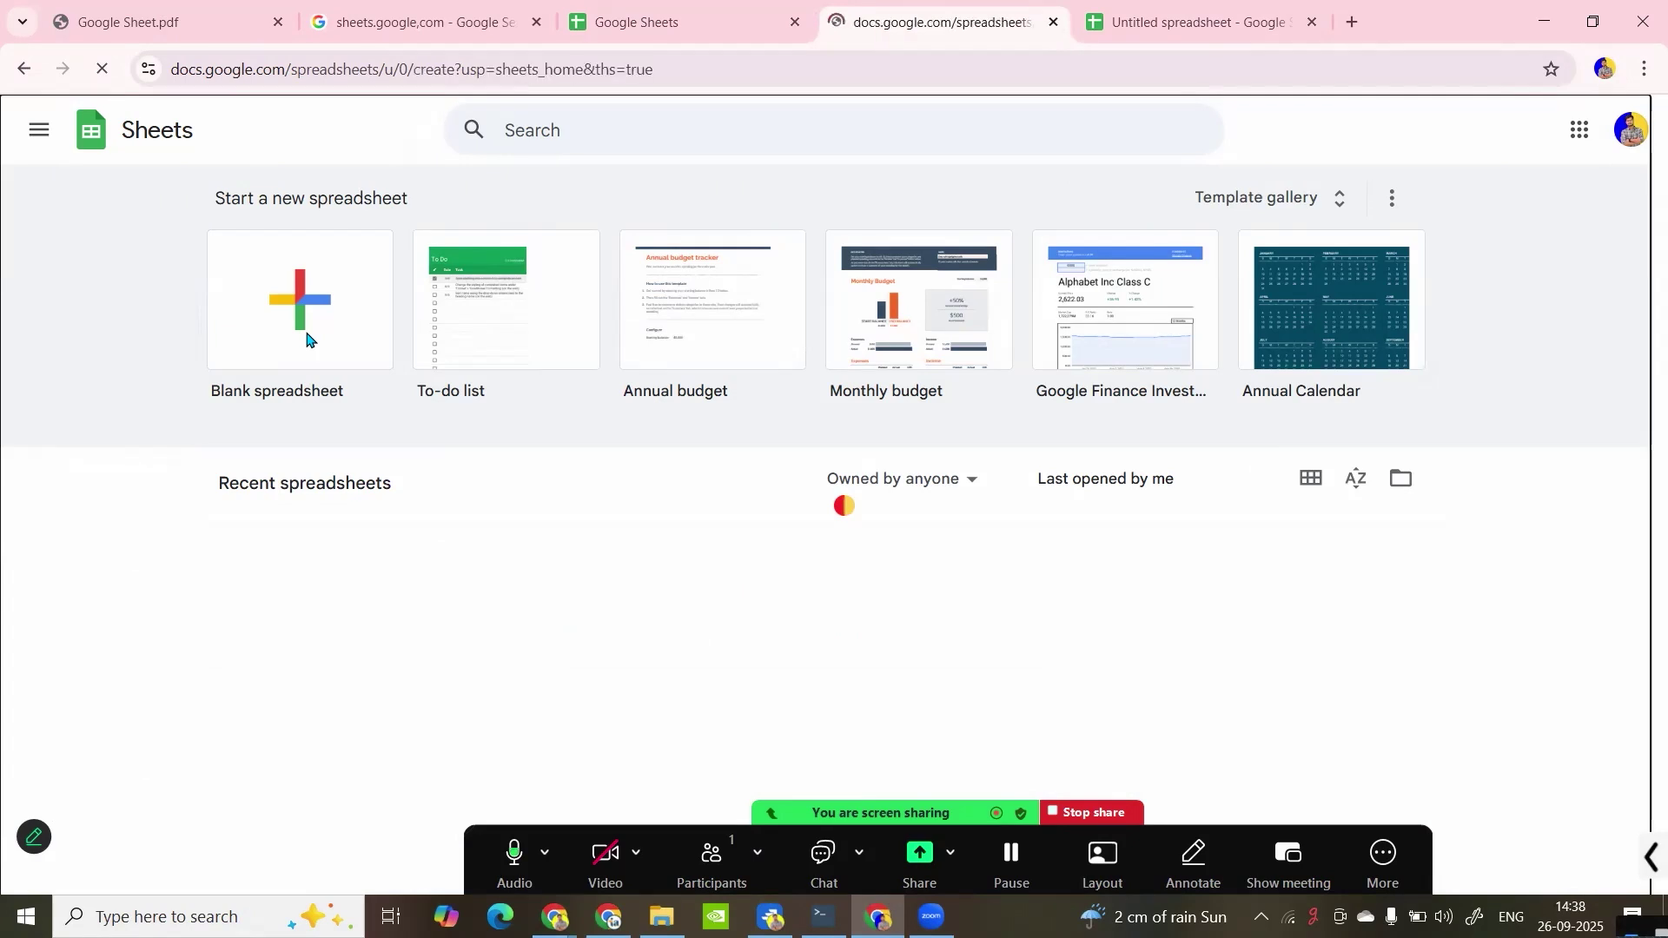
{"action": "left_click", "coordinate": [1165, 34]}
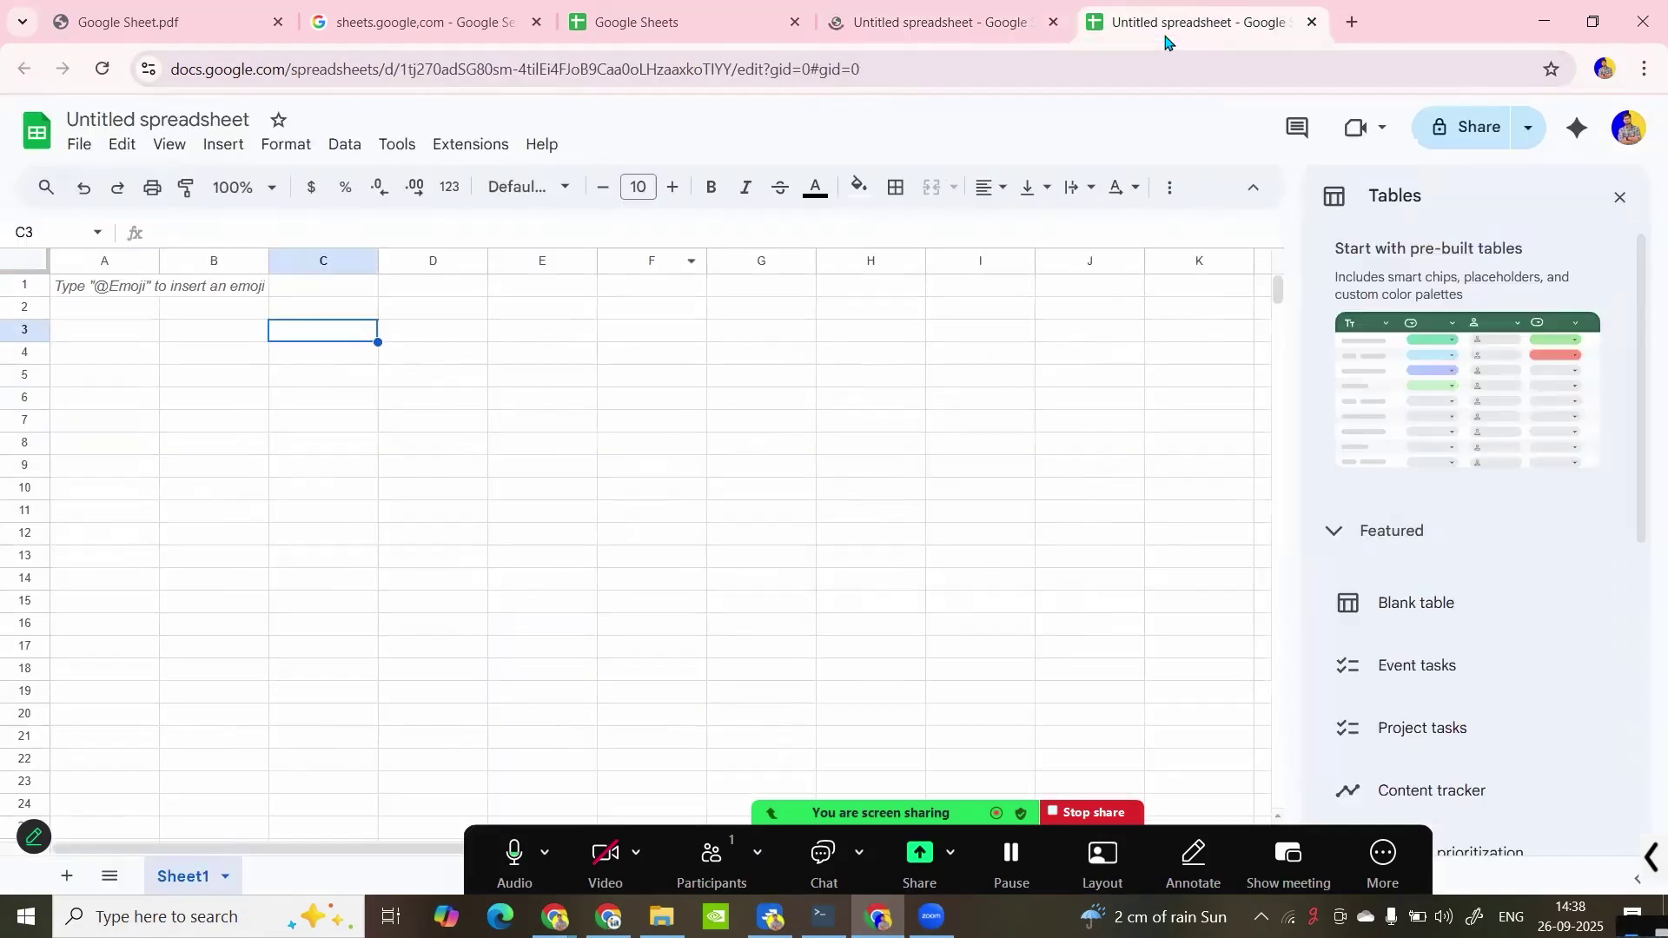
Step: Open Google Drive in a new browser tab from Google's list of apps and move that tab ahead of the Google Sheets tab
{"action": "left_click", "coordinate": [1352, 23]}
{"action": "left_click", "coordinate": [1580, 130]}
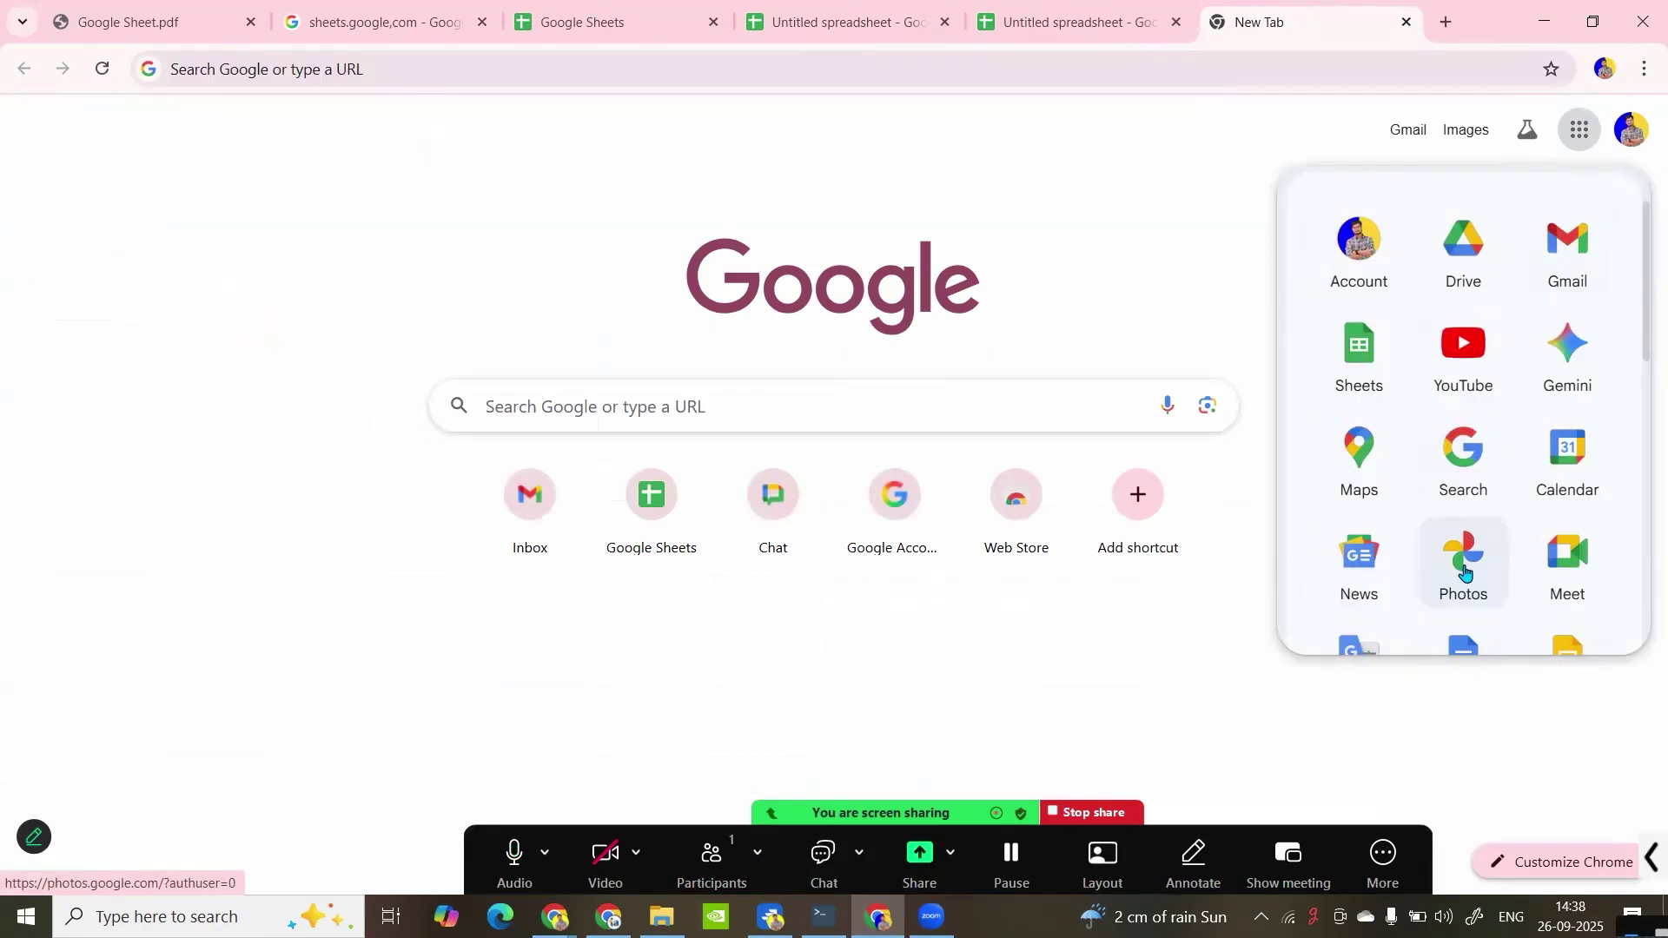
{"action": "scroll", "coordinate": [1466, 567], "scroll_direction": "down", "scroll_amount": 3}
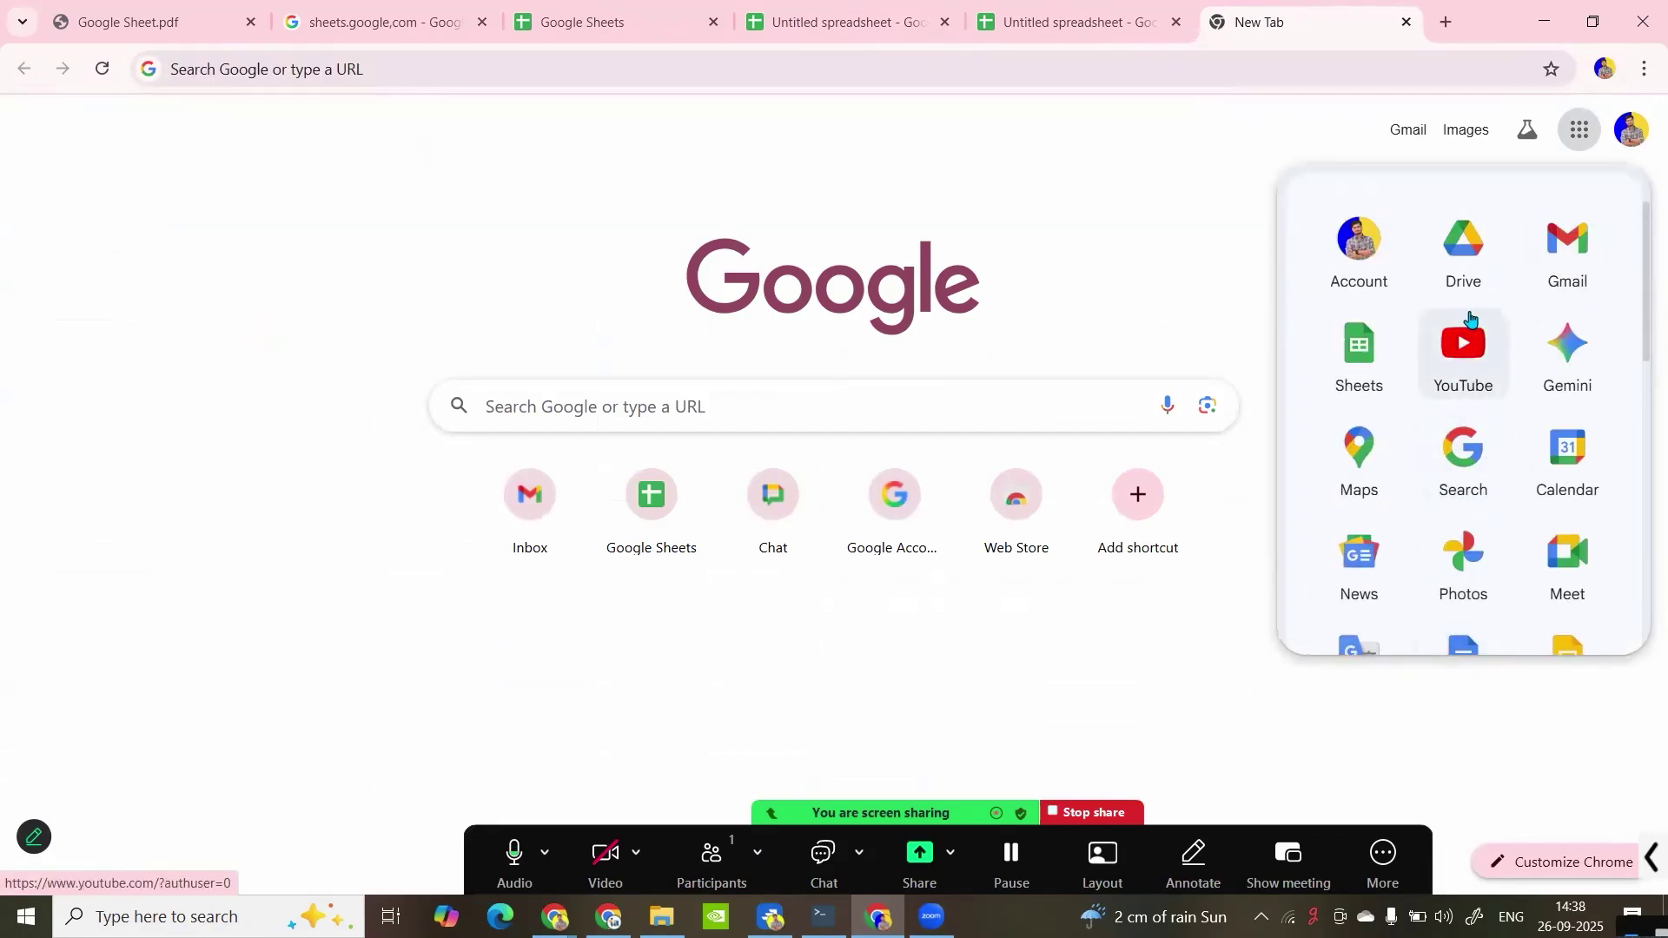
{"action": "left_click", "coordinate": [1460, 260]}
{"action": "left_click", "coordinate": [1088, 8]}
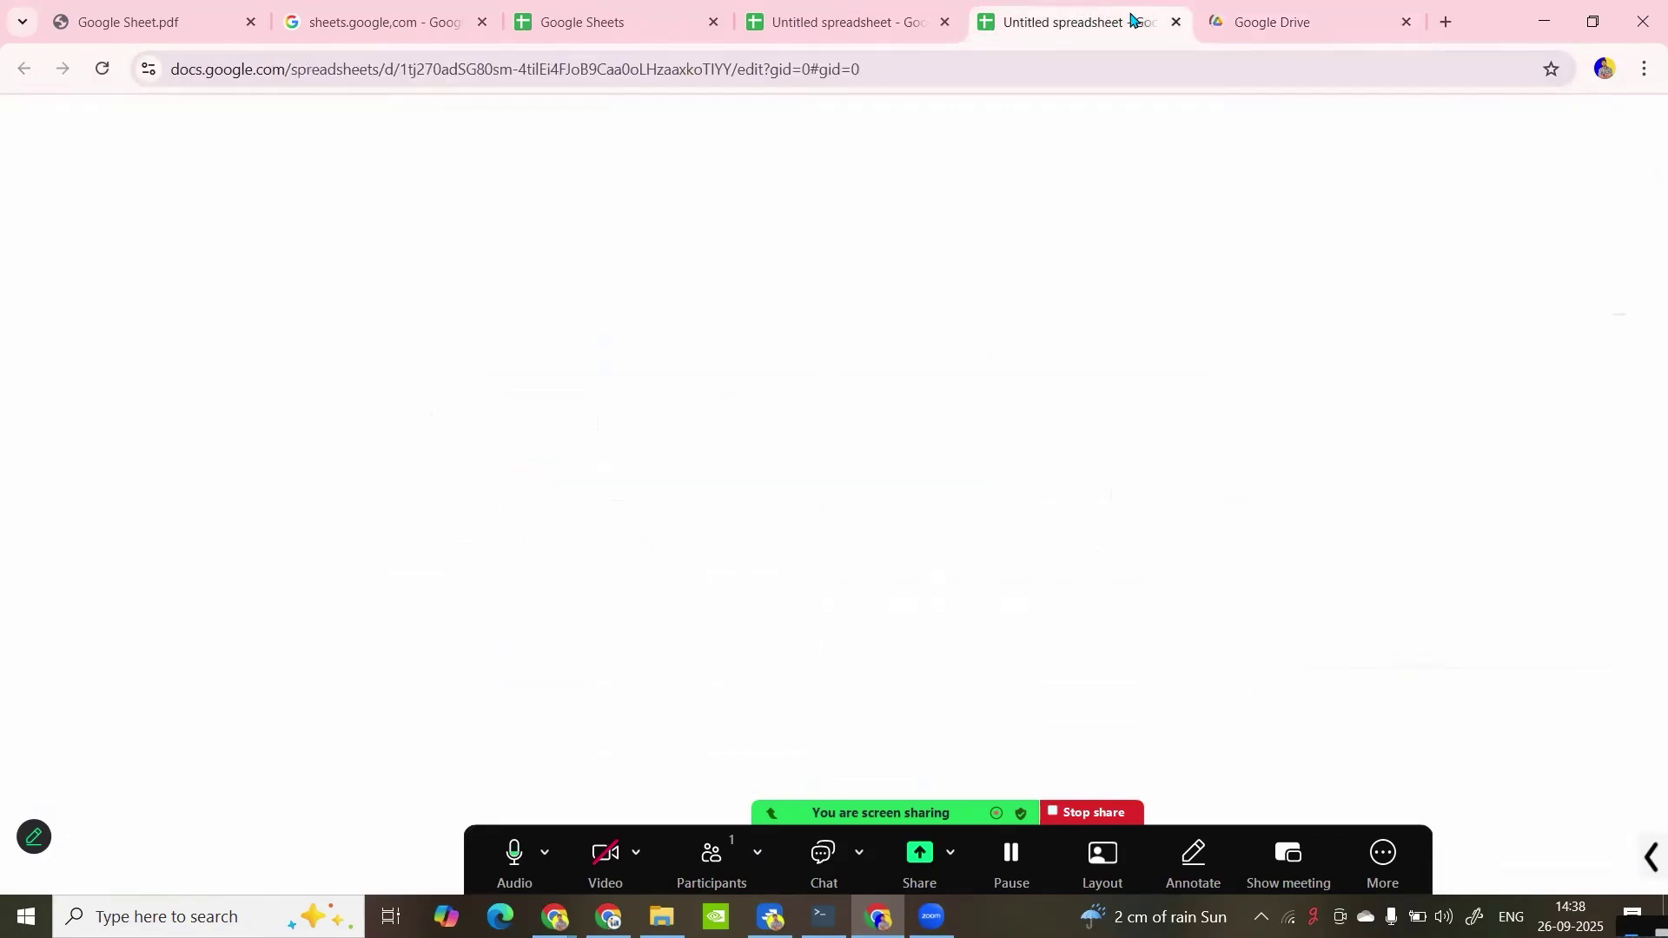
{"action": "left_click_drag", "start_coordinate": [1288, 8], "coordinate": [617, 7]}
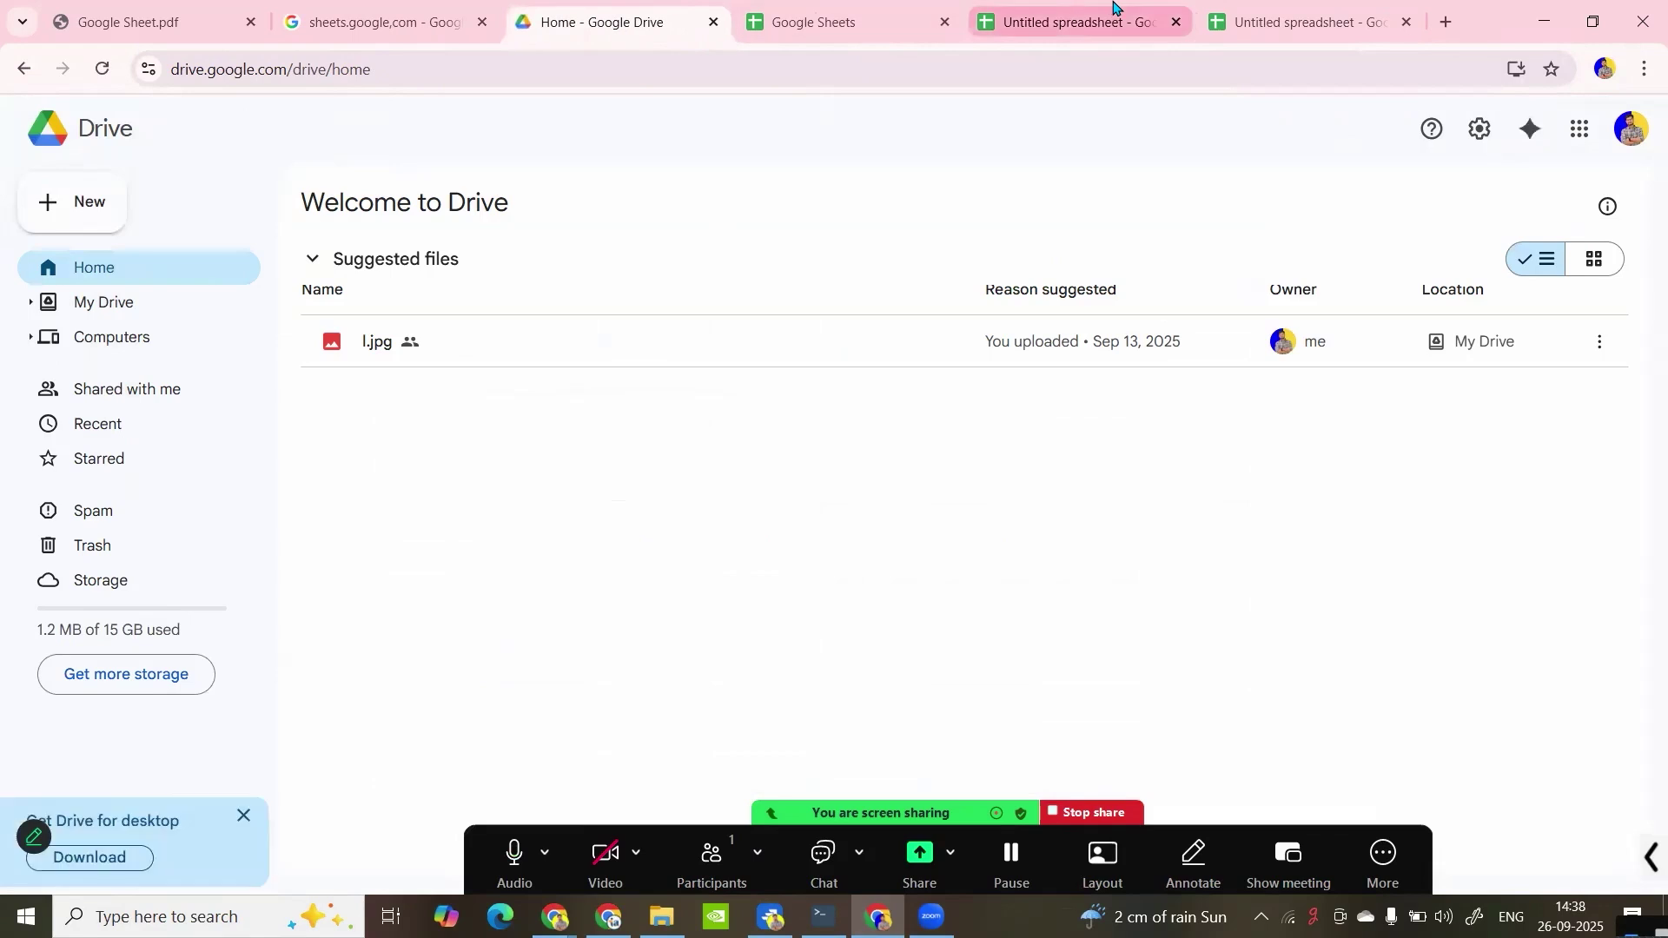
Step: Switch to the untitled spreadsheet started from the Sheets home page and select cell B3
{"action": "left_click", "coordinate": [1251, 25]}
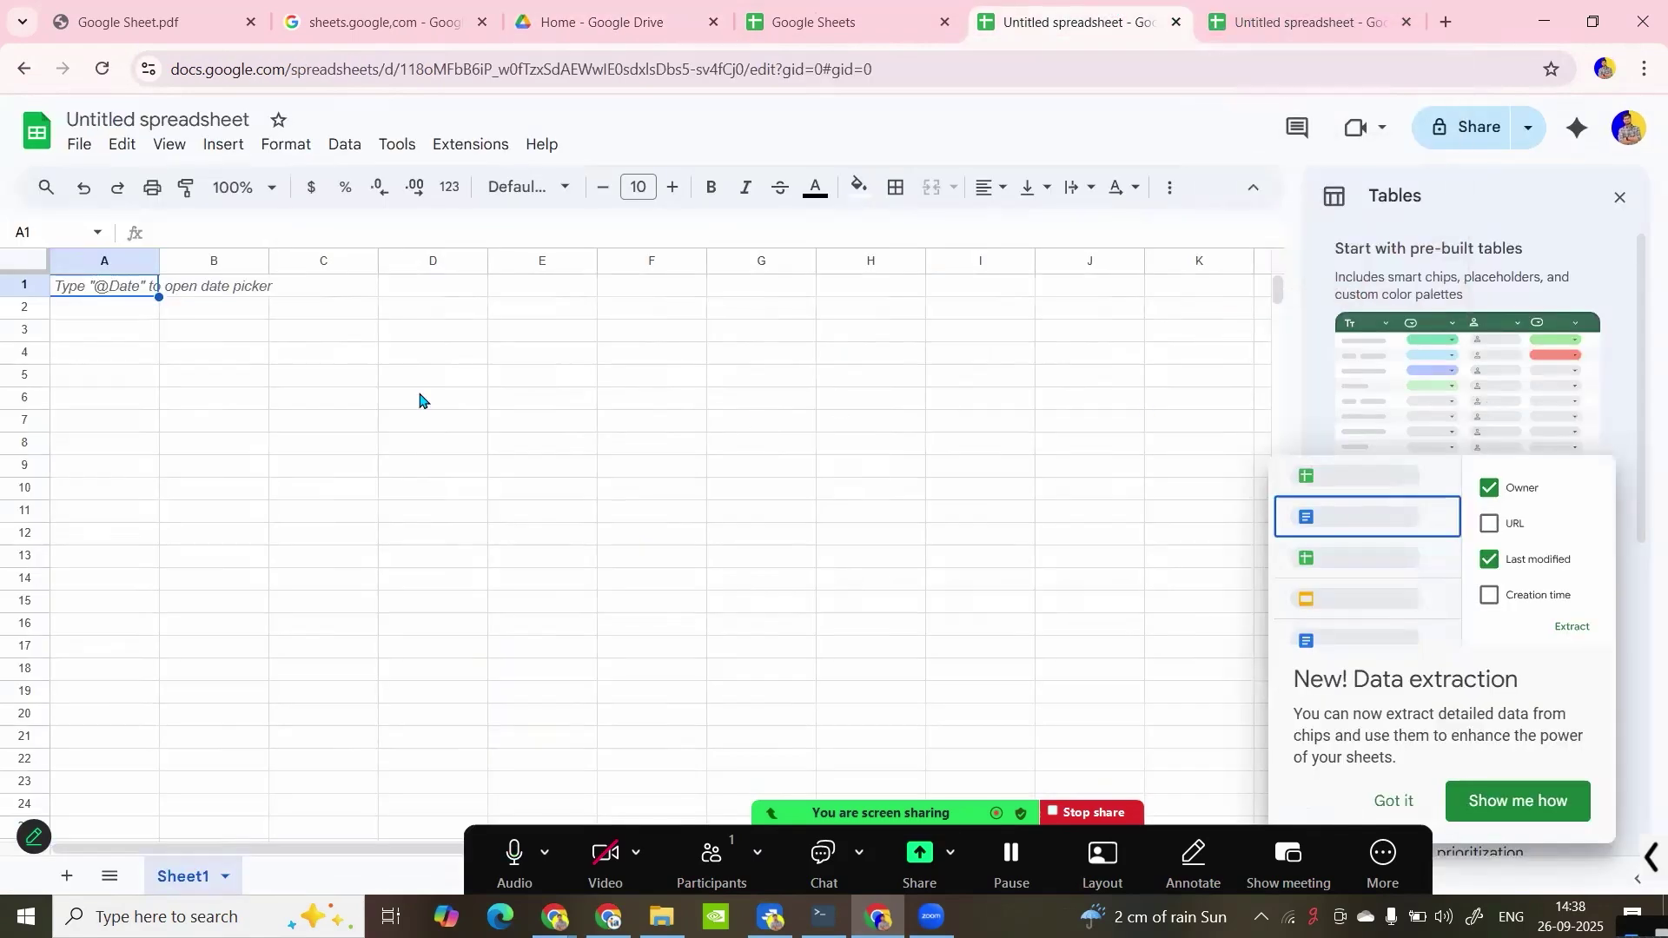
{"action": "left_click", "coordinate": [251, 339]}
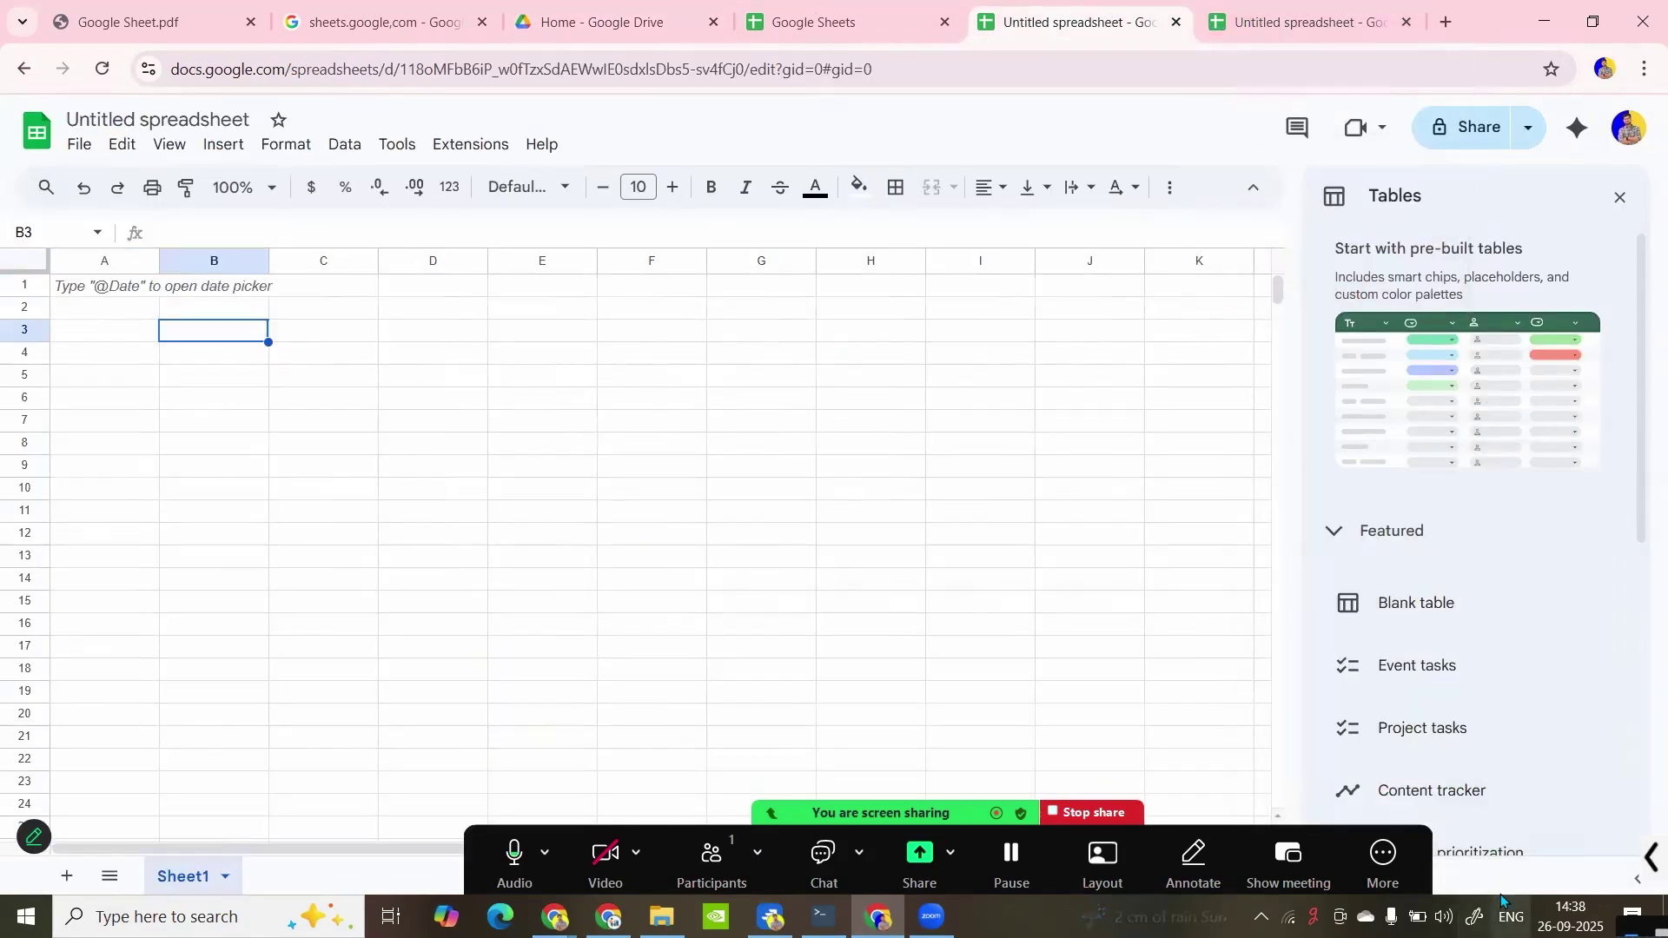